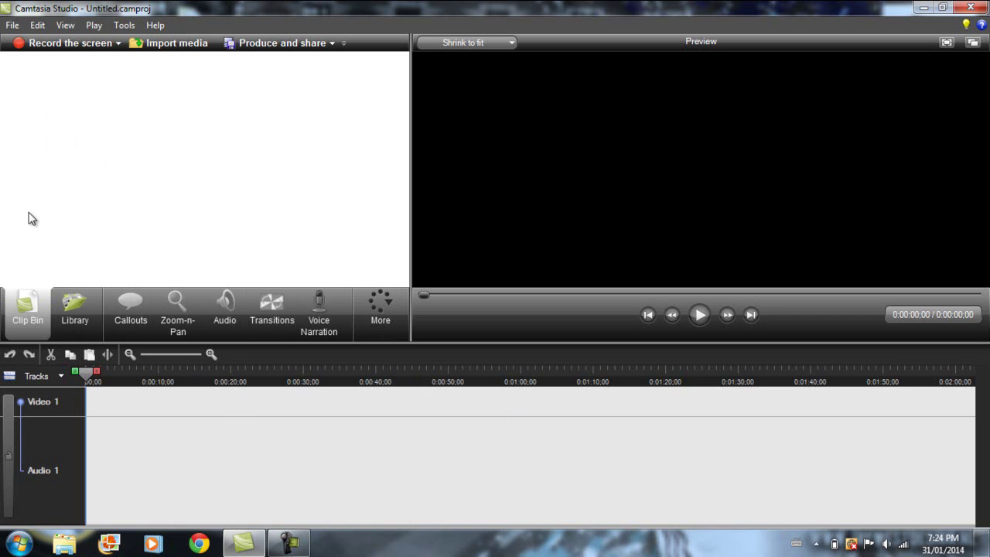
Step: Import capture-1.camrec, capture-2.camrec, the portrait image and the eight MP3 files
mouse_move(28, 307)
left_click(13, 25)
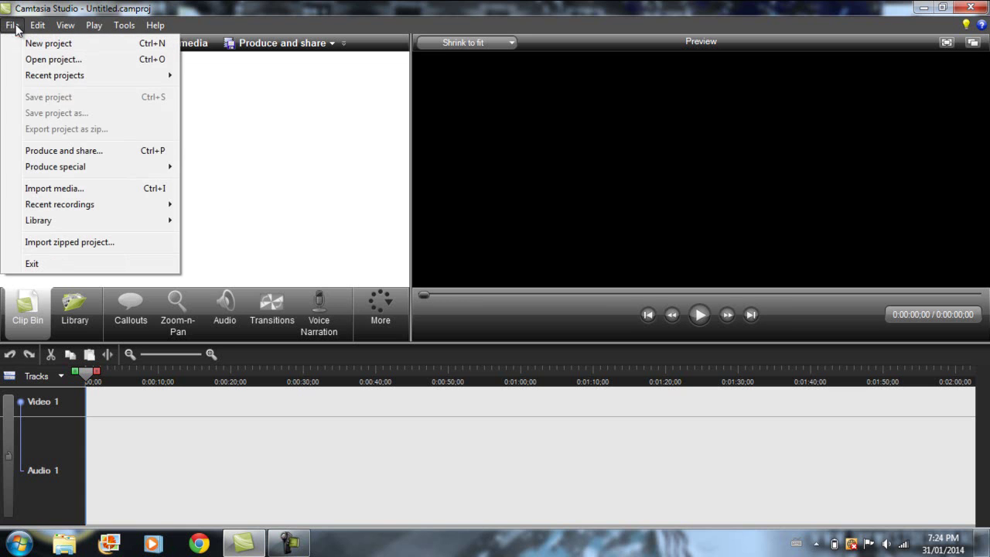
left_click(78, 189)
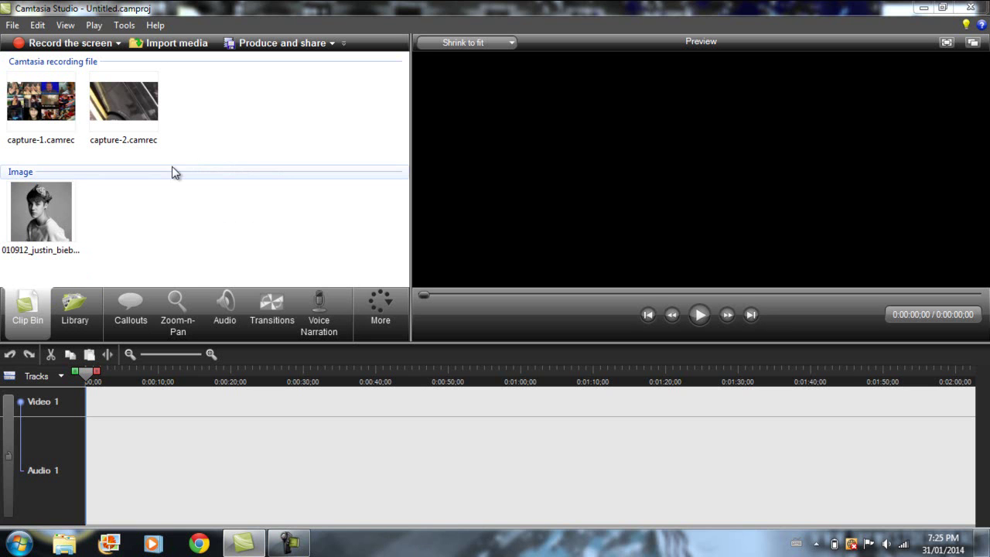
Step: Scroll the Clip Bin down to its Audio section
left_click(12, 24)
left_click(81, 188)
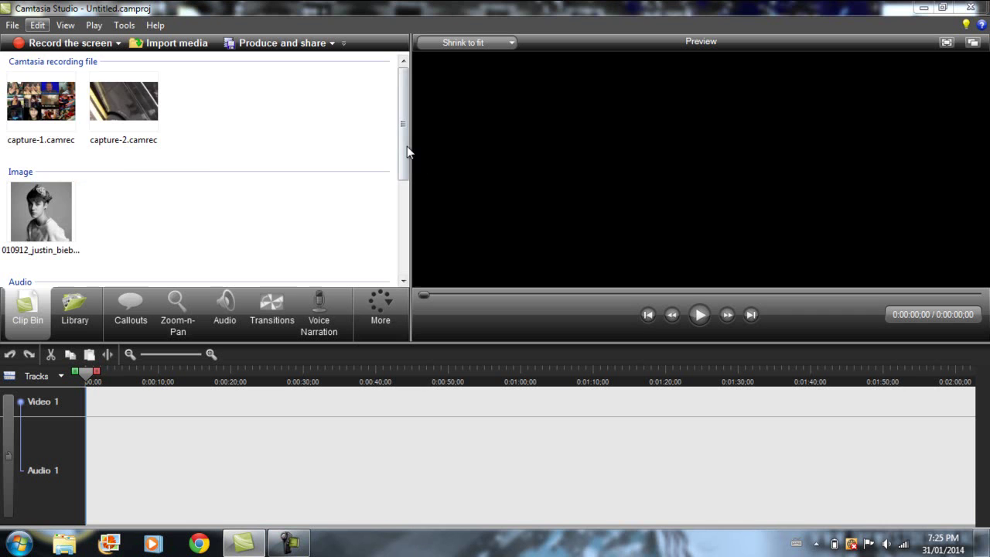
left_click_drag(402, 139, 400, 267)
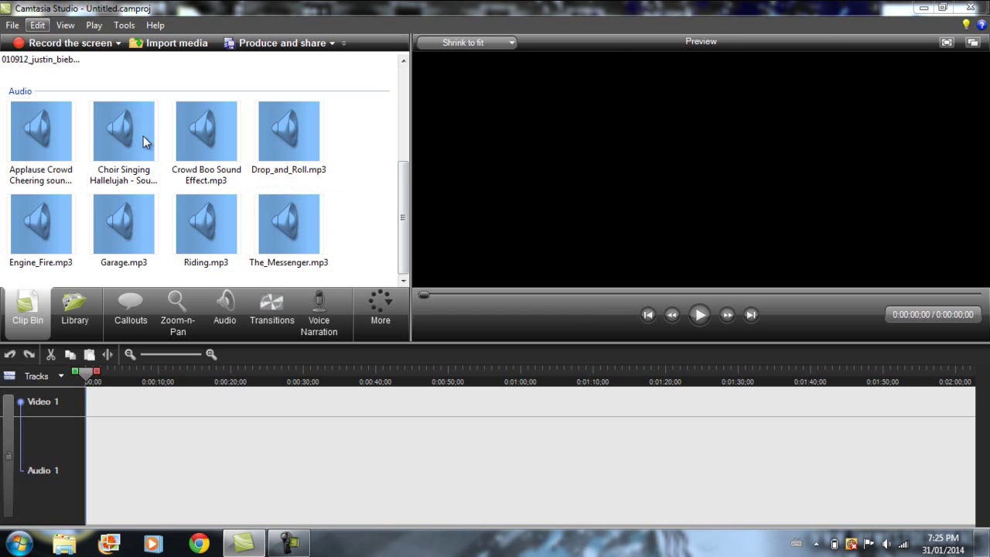
Step: Audition Choir Singing Hallelujah and Applause Crowd Cheering, then load The_Messenger.mp3 in the preview
double_click(128, 134)
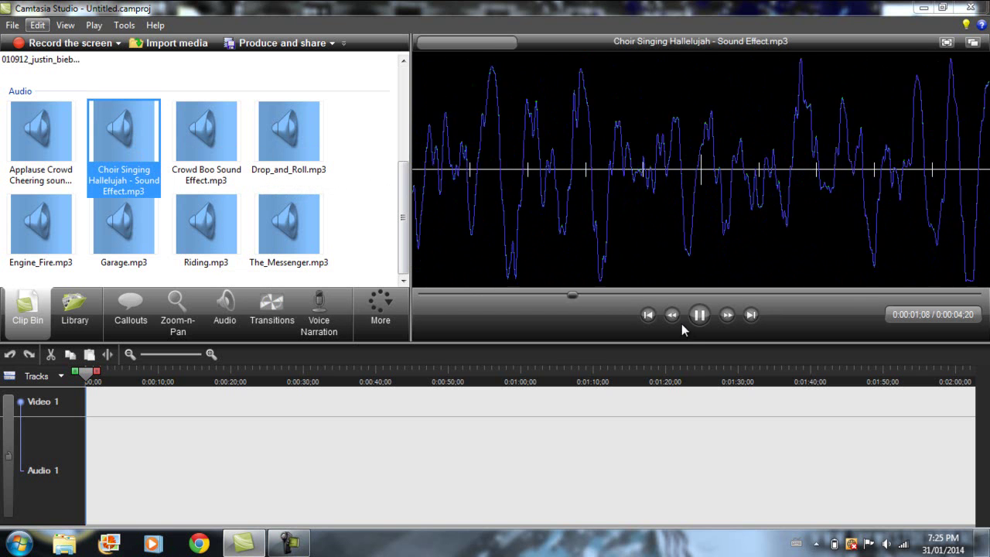
left_click(124, 176)
double_click(19, 116)
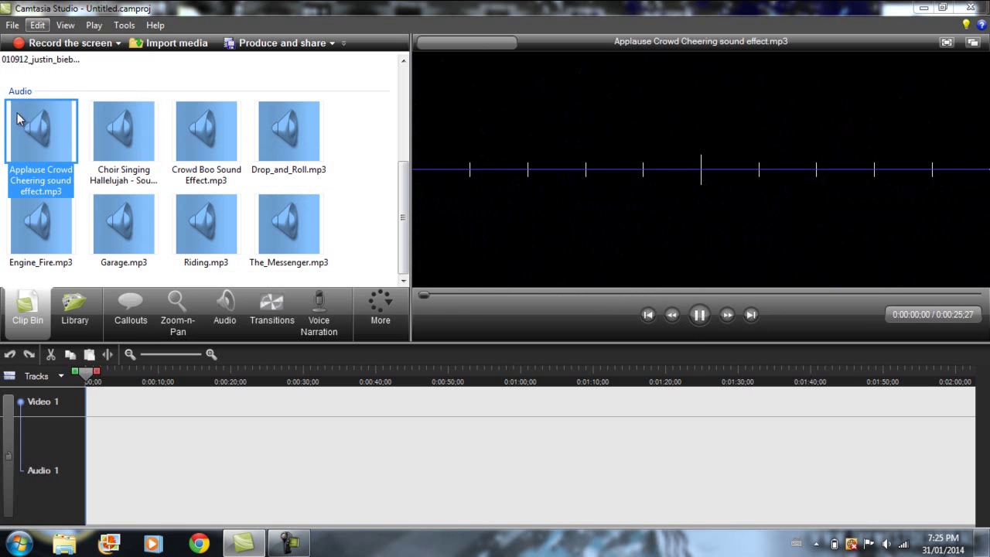
left_click(699, 316)
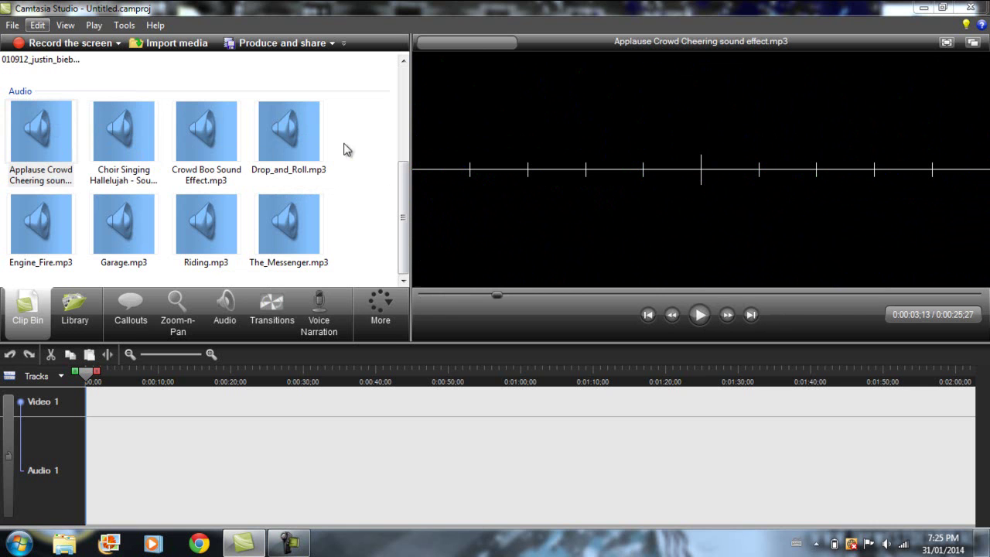
mouse_move(407, 232)
left_mouse_down()
mouse_move(398, 139)
mouse_move(408, 247)
left_mouse_up()
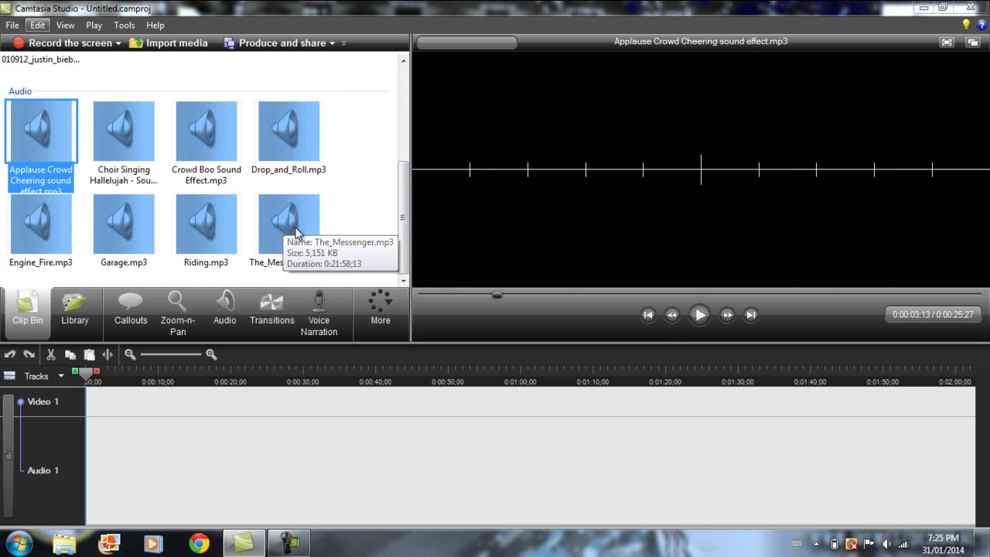
left_click(275, 218)
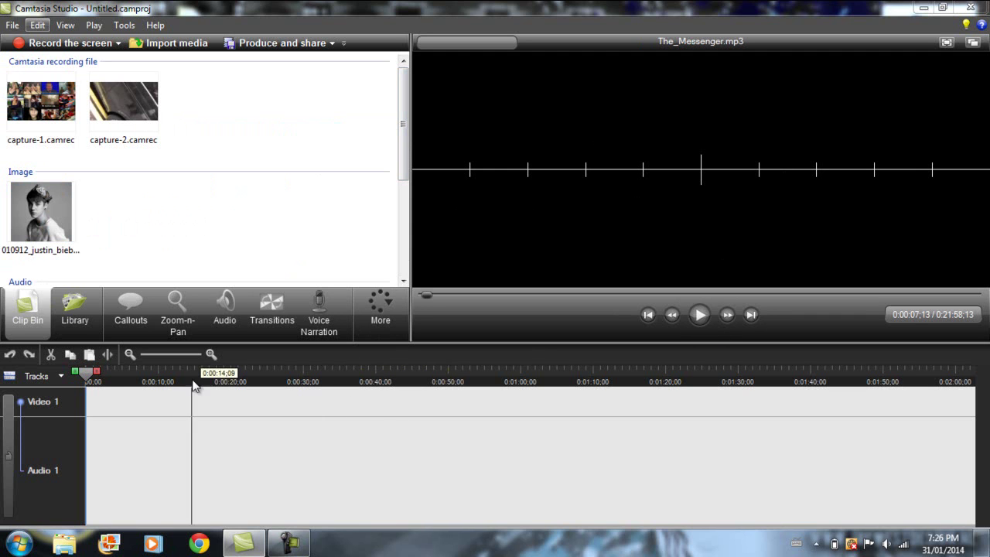
Step: Switch to the Library and expand the Audio and Digital Radius folders
left_click(75, 313)
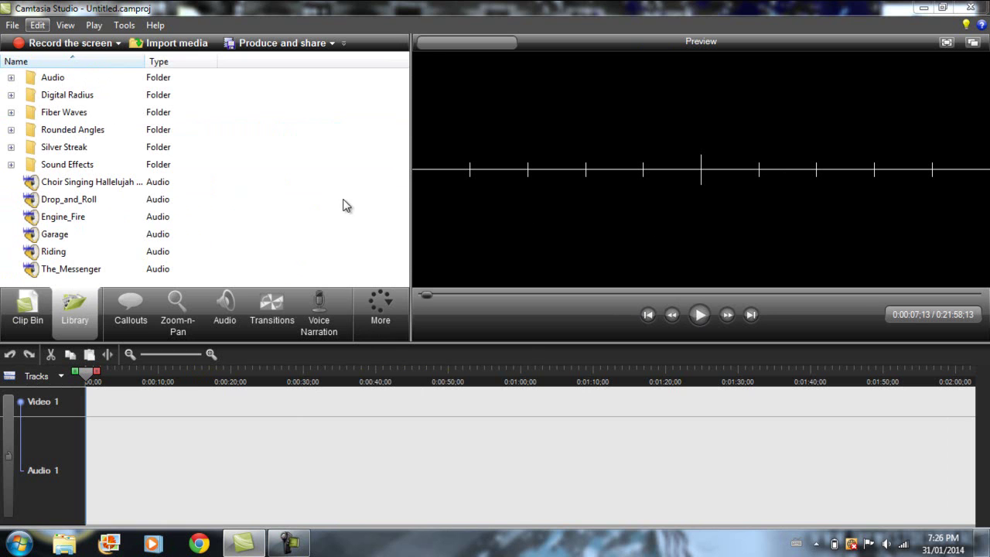
double_click(53, 77)
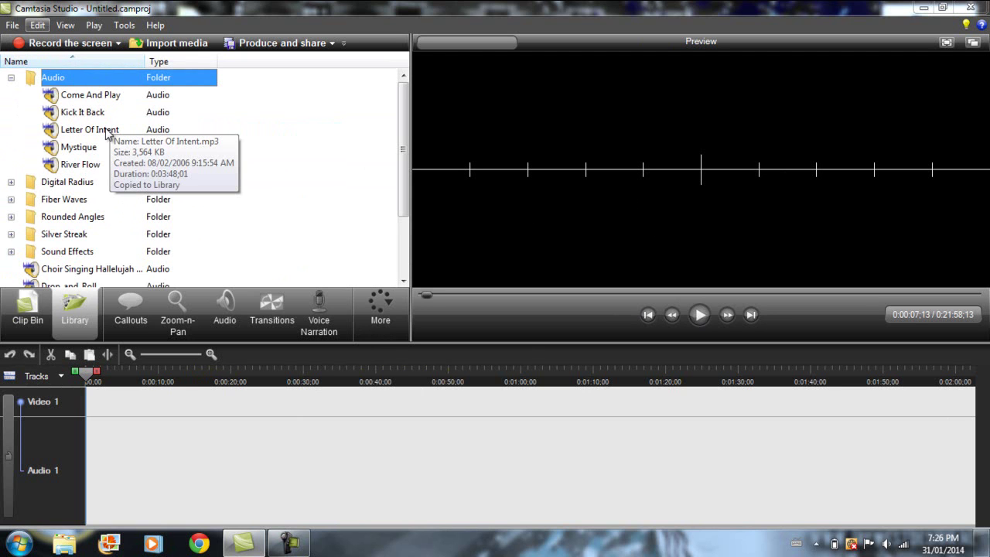
double_click(97, 185)
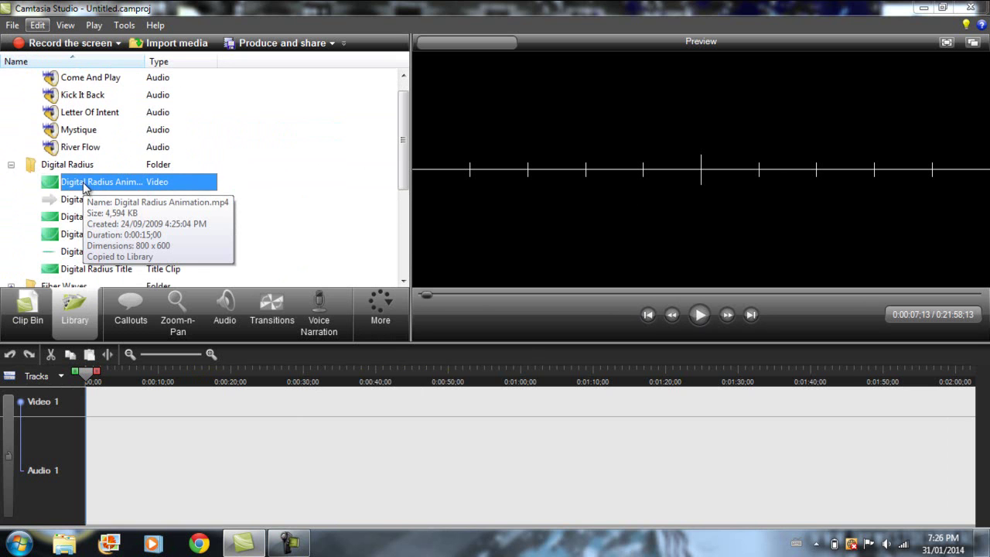
Step: Expand the Fiber Waves and Rounded Angles themes and preview the Rounded Angles Title clip
scroll(237, 193, "down", 1)
left_click(81, 204)
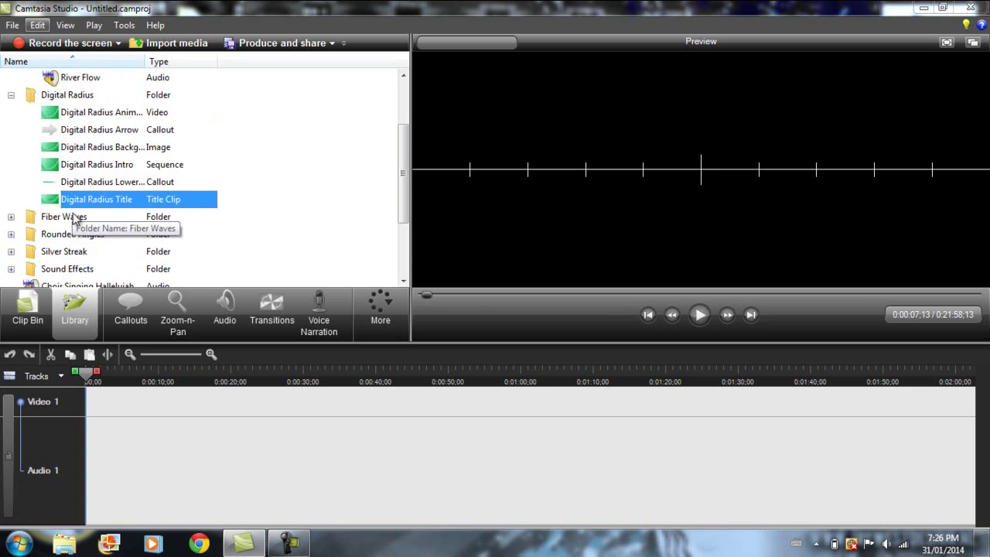
double_click(75, 215)
scroll(72, 224, "down", 1)
double_click(74, 234)
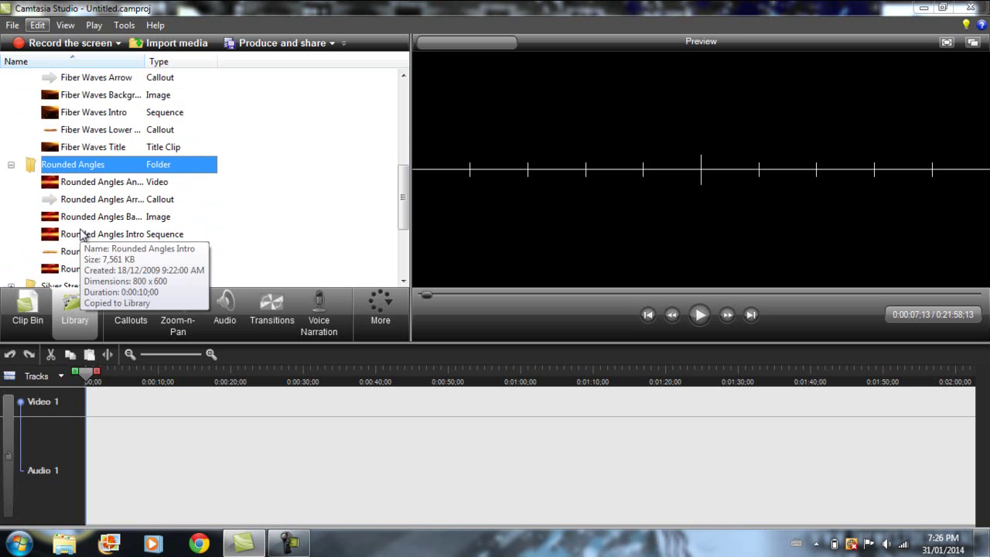
scroll(79, 229, "down", 1)
left_click(77, 216)
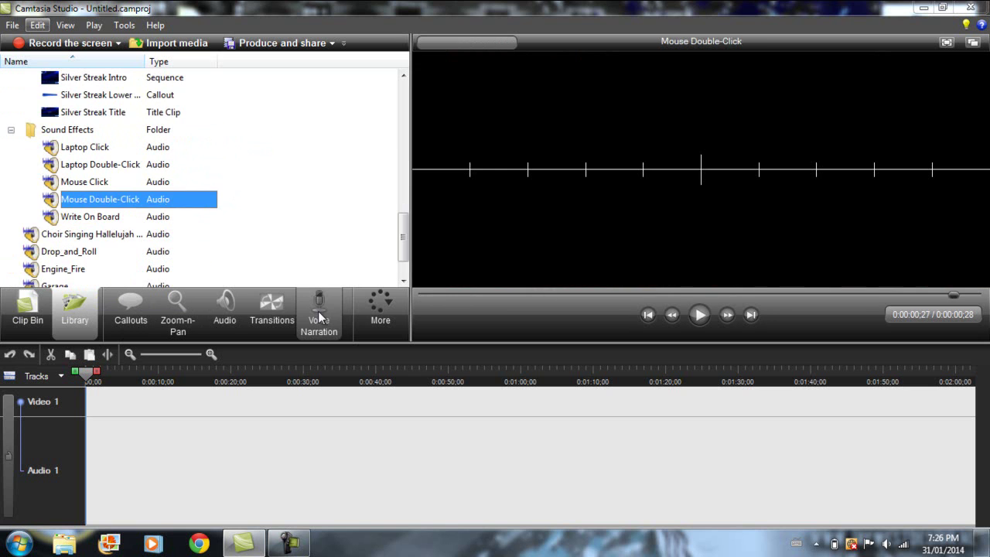
Step: Show the Voice Narration pane recording to Audio 2, with its Status box in view
left_click(318, 310)
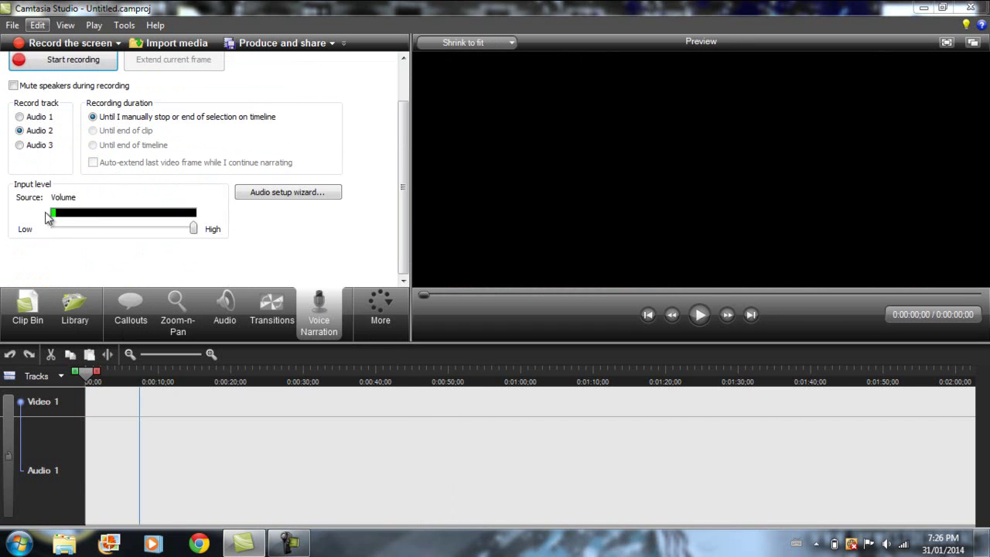
scroll(420, 261, "up", 3)
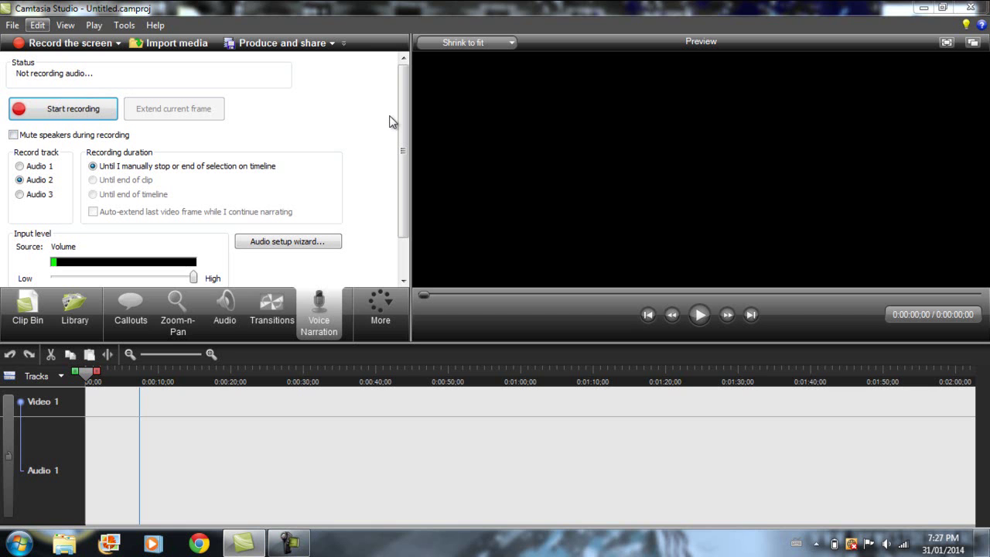
Step: Add a new blank title clip from the Title Clips feature
left_click(380, 306)
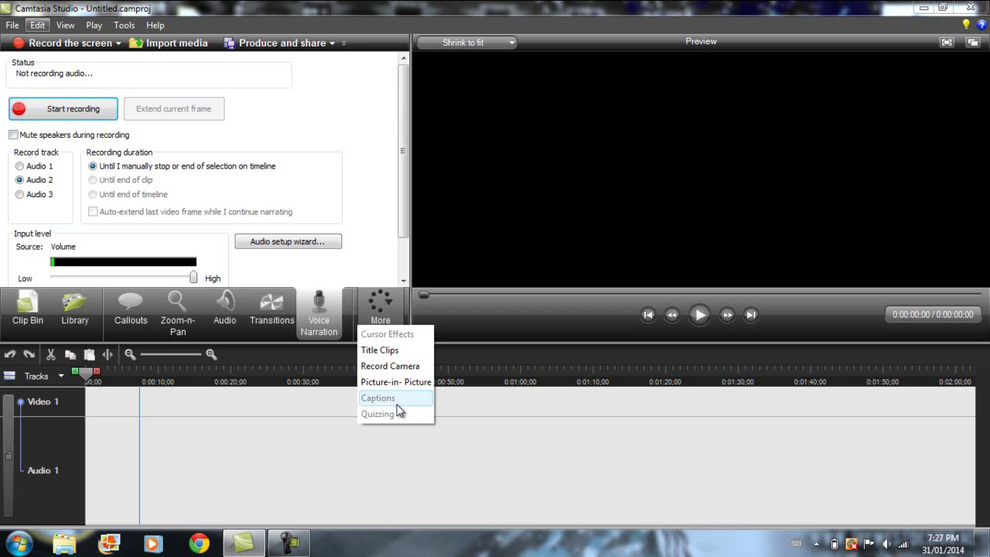
left_click(400, 354)
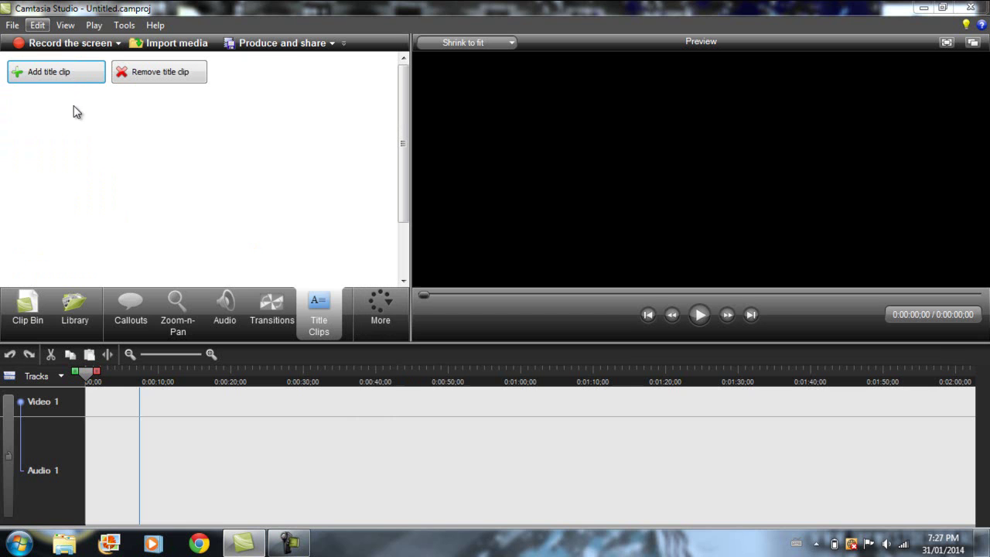
left_click(72, 67)
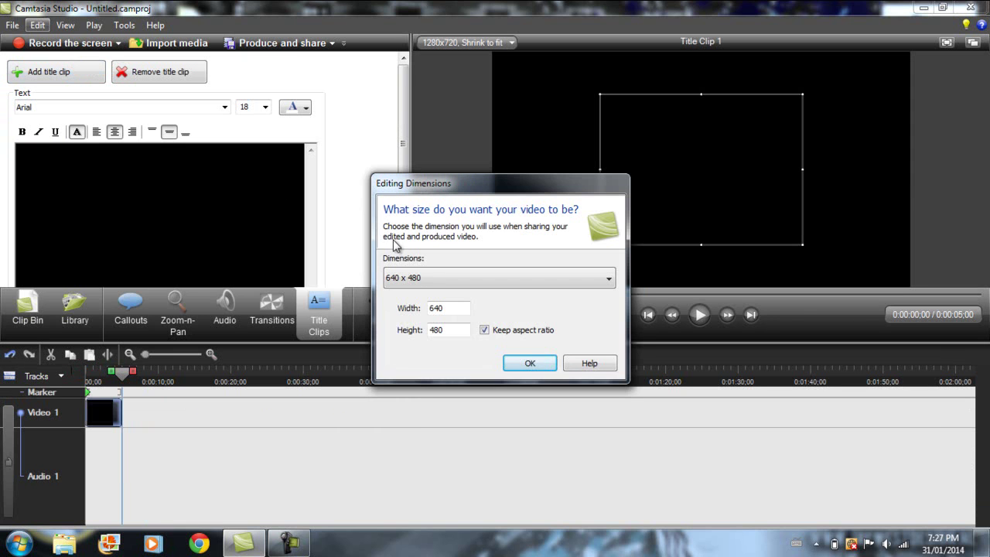
Step: Set editing dimensions to 1280 x 720 and stretch Title Clip 1 to about 8 seconds
left_click(431, 277)
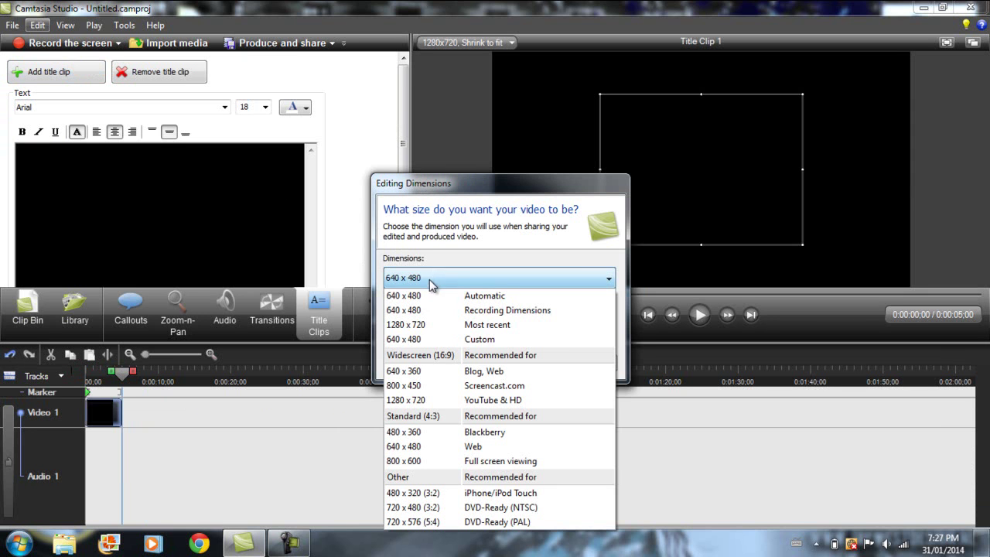
left_click(483, 324)
left_click(527, 364)
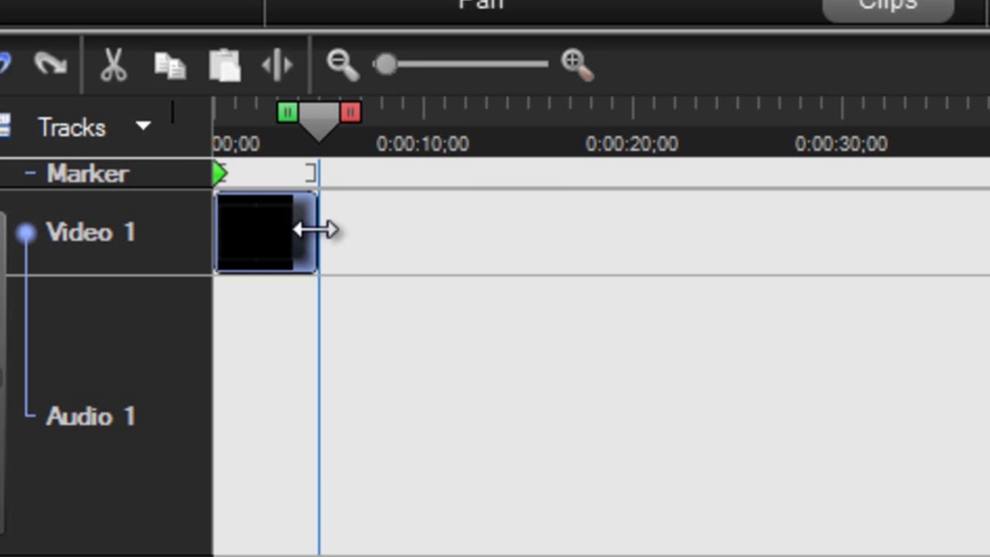
left_click_drag(318, 228, 289, 276)
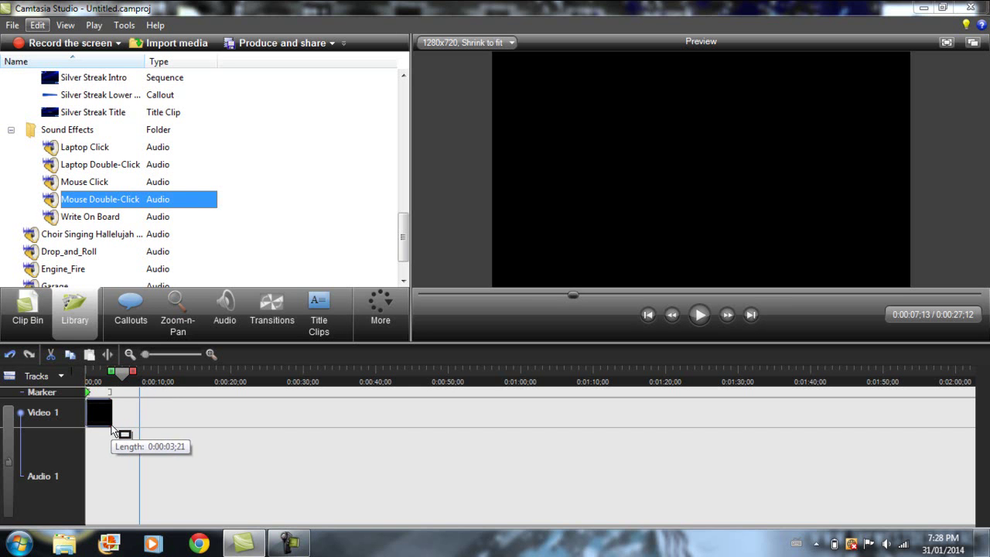
left_click_drag(112, 426, 151, 430)
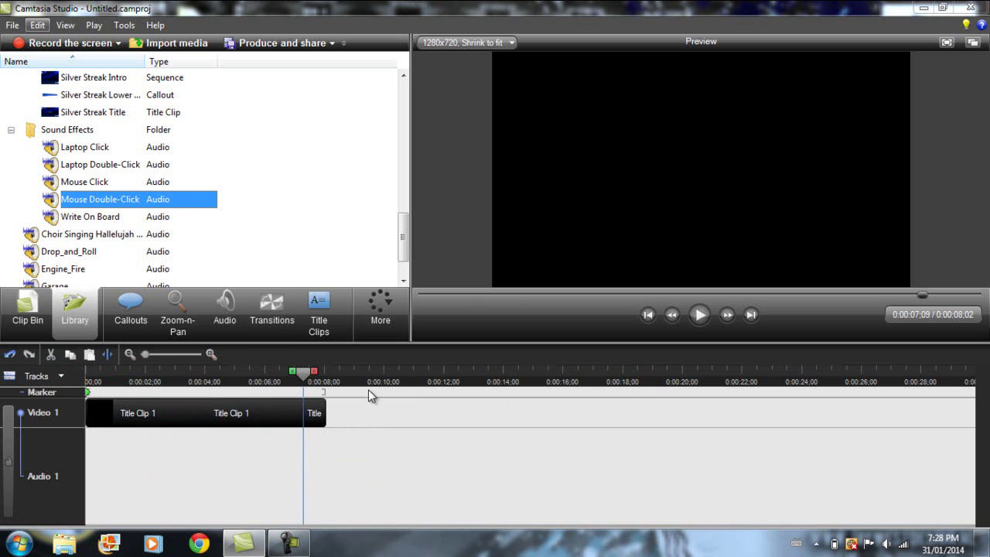
Step: Set the title clip's font to Showcard Gothic at size 72
left_click(270, 415)
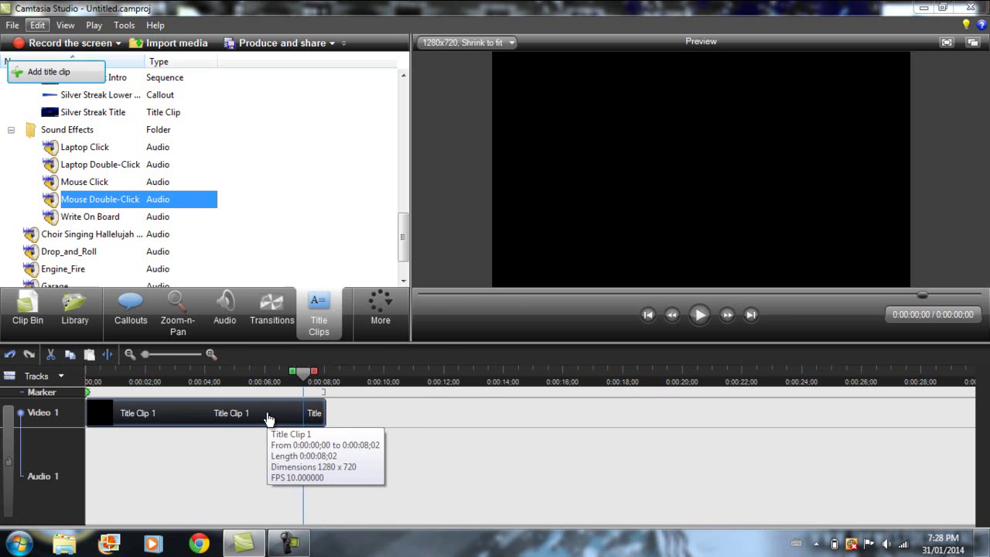
right_click(267, 416)
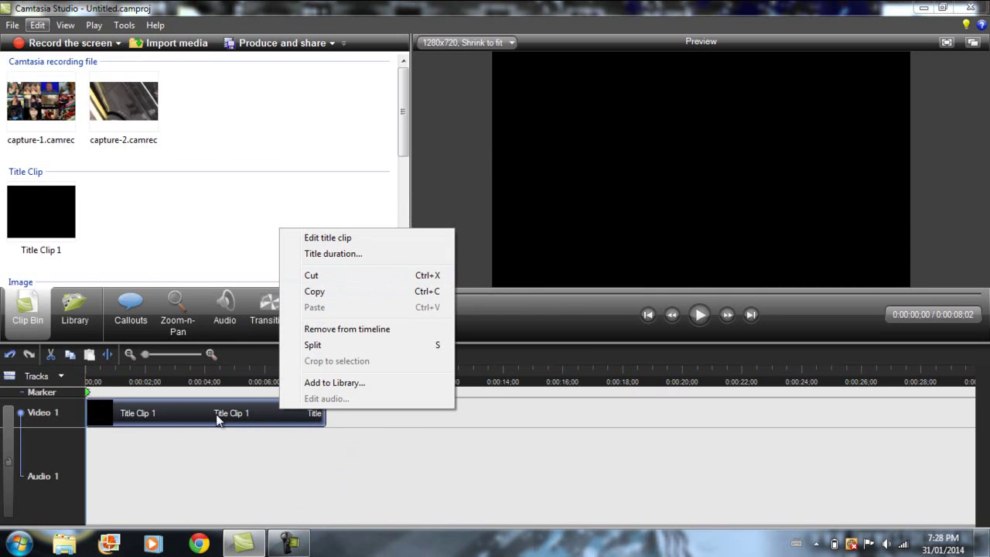
left_click(349, 238)
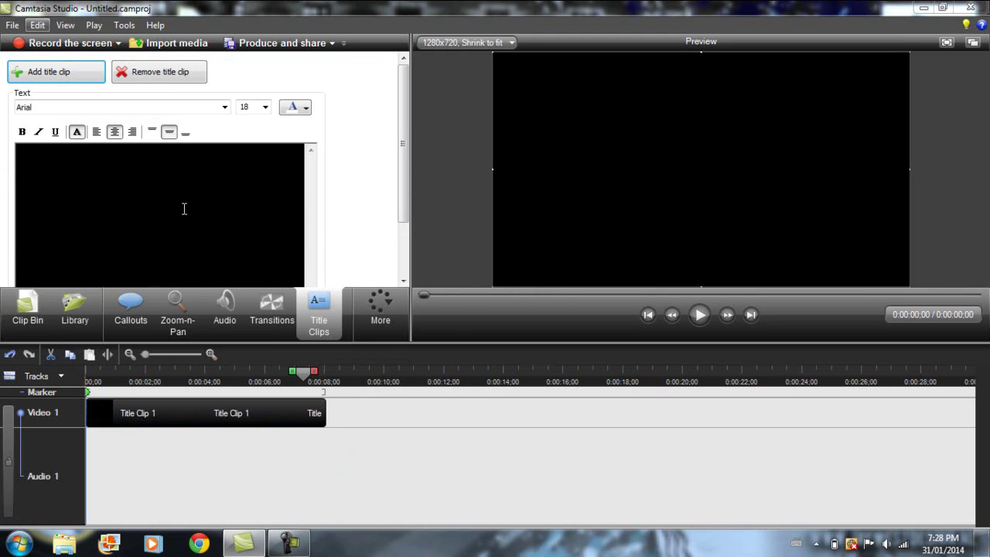
left_click(173, 112)
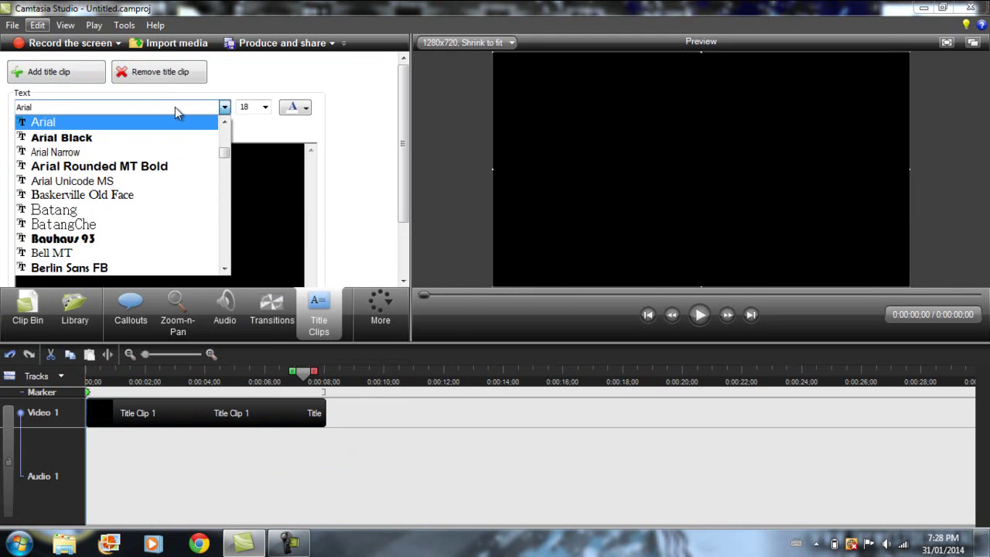
type("show")
key("Return")
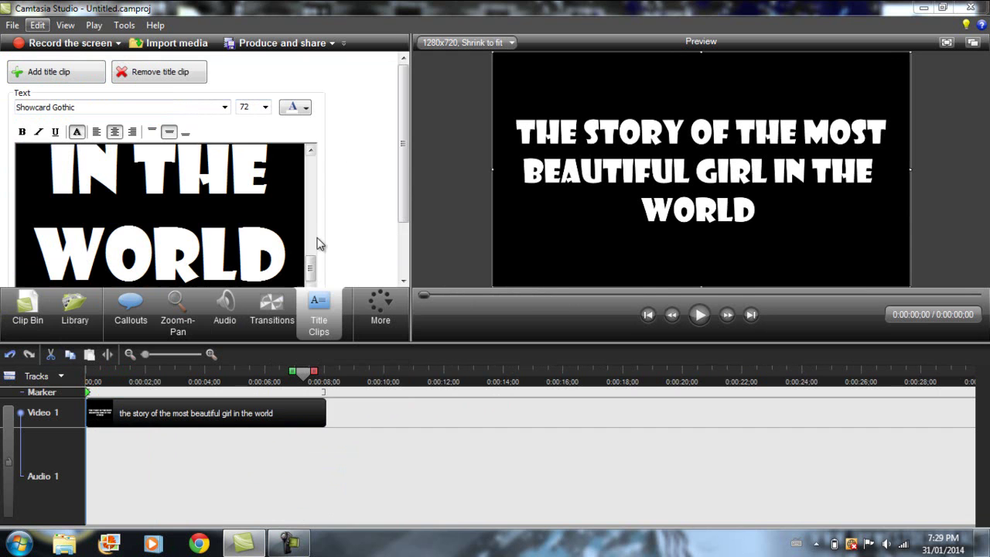
Step: Trim the title clip to 0:00:06;02 and play it from the start
left_click(334, 417)
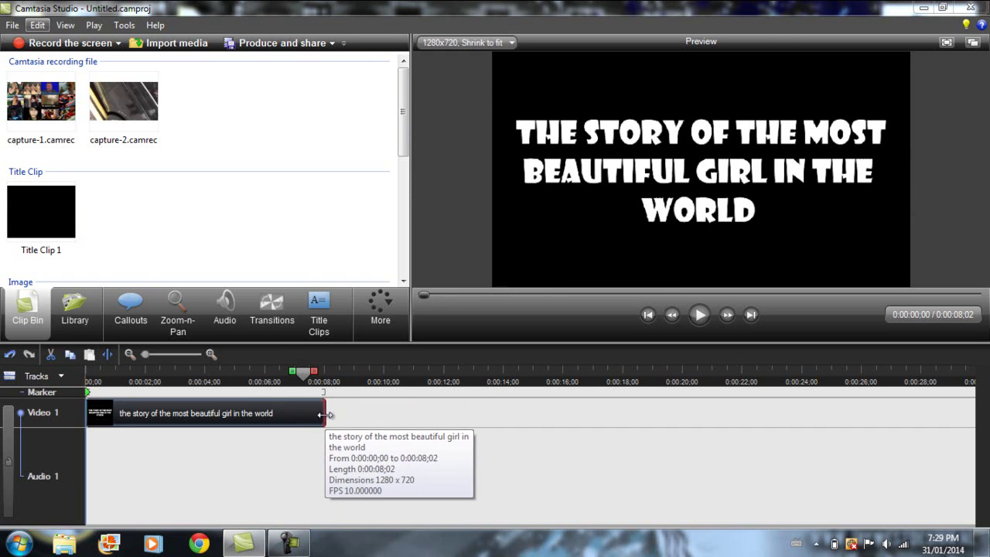
left_click_drag(325, 415, 264, 417)
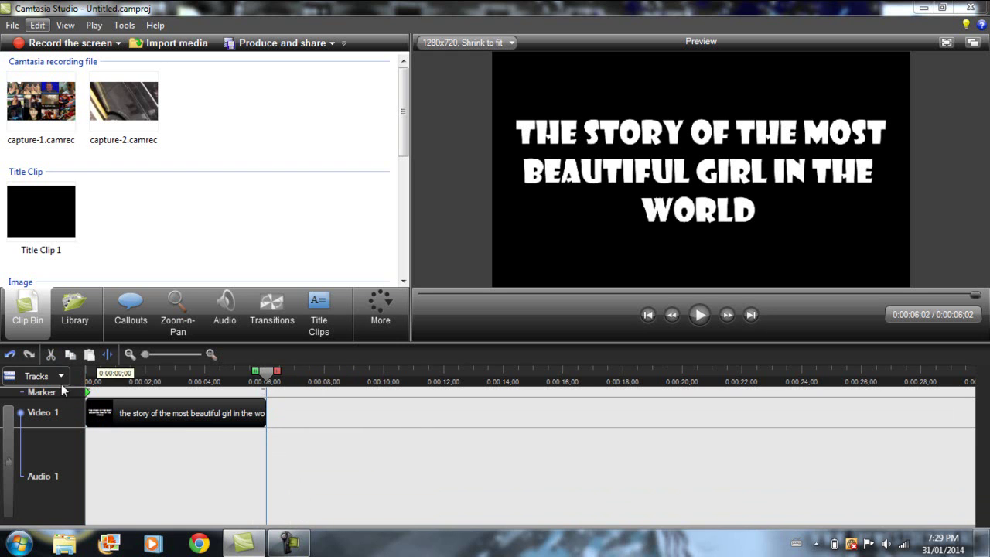
left_click(88, 379)
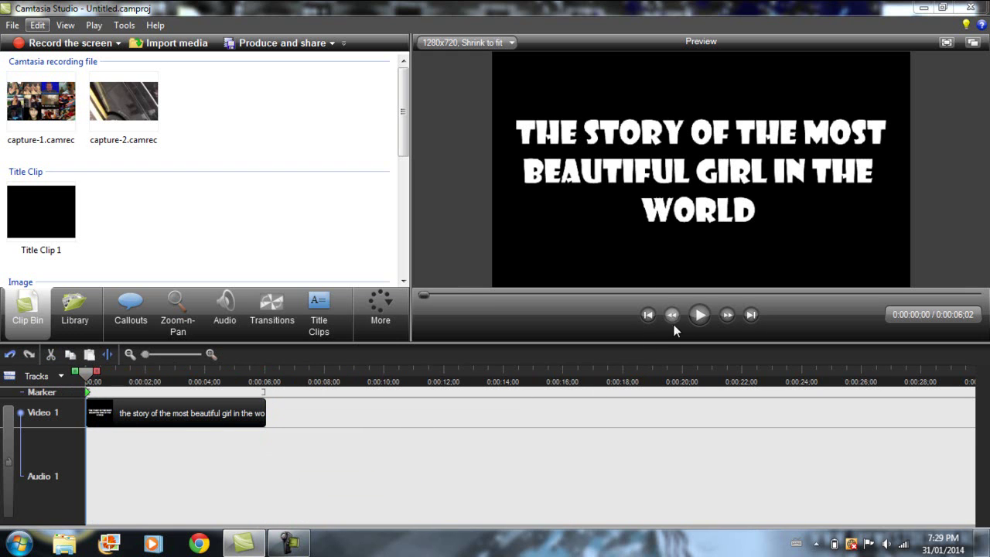
left_click(699, 314)
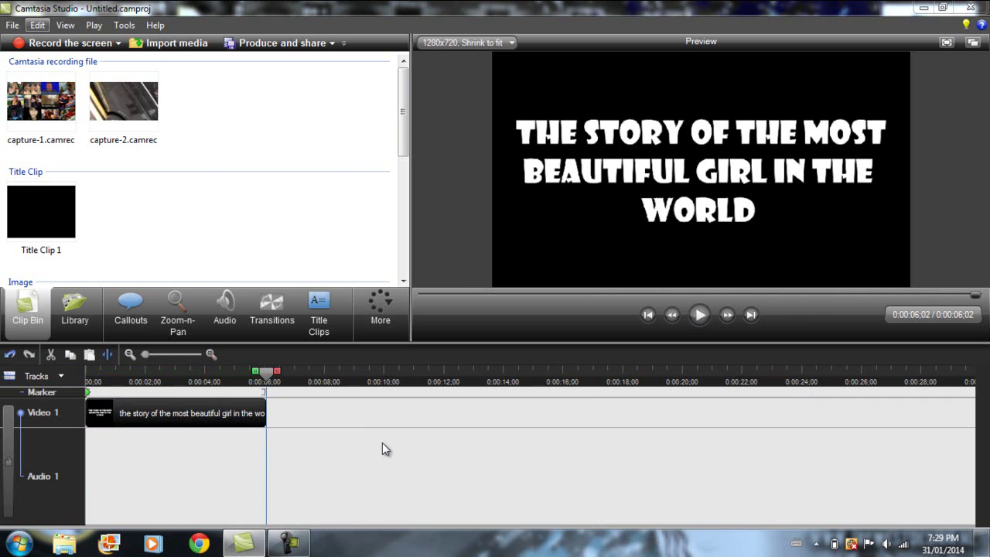
scroll(404, 108, "down", 3)
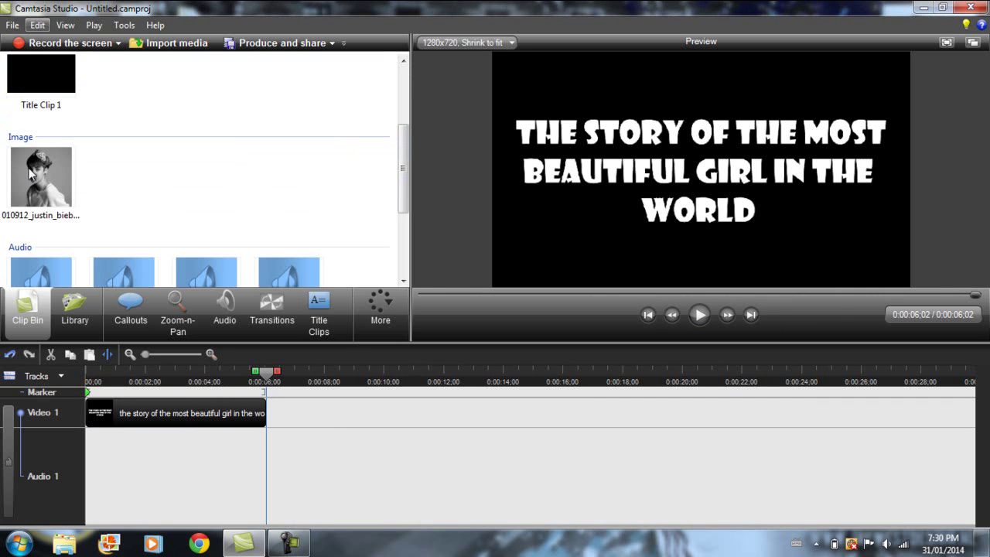
Step: Place the Bieber portrait after the title on Video 1 and shorten it to about 4 seconds
left_click_drag(35, 176, 265, 426)
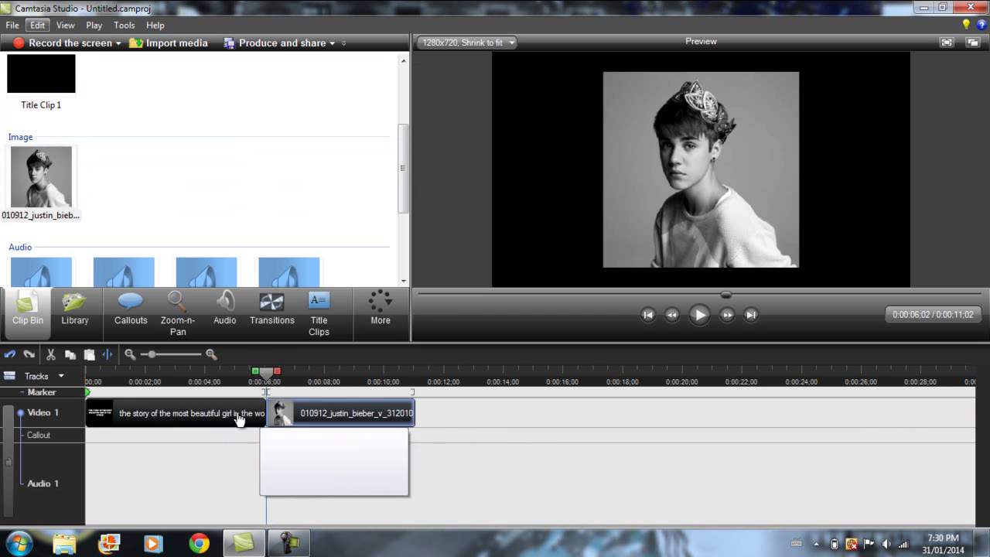
left_click_drag(413, 413, 384, 413)
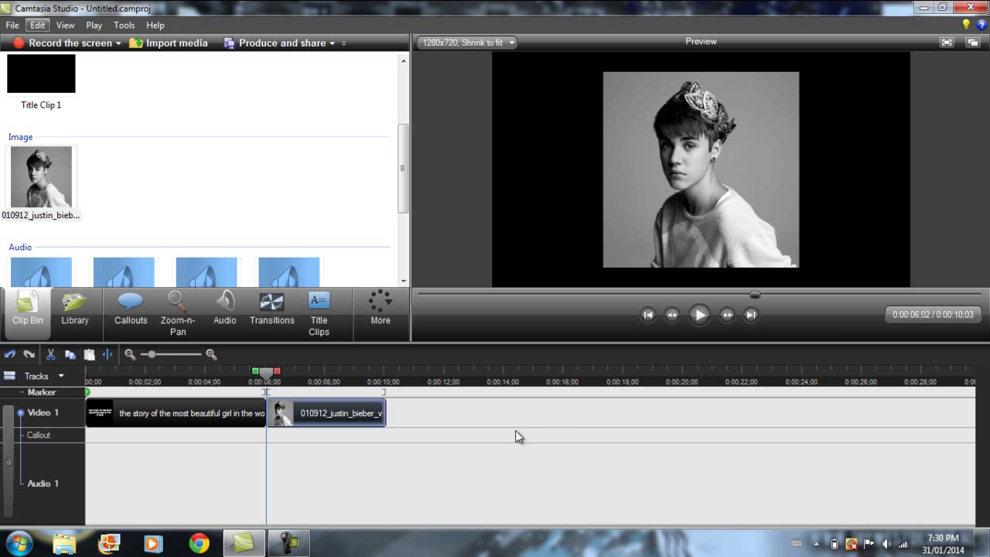
Step: Add a Zoom-n-Pan keyframe at the portrait's start, 0:00:06;02, and open it
left_click(180, 319)
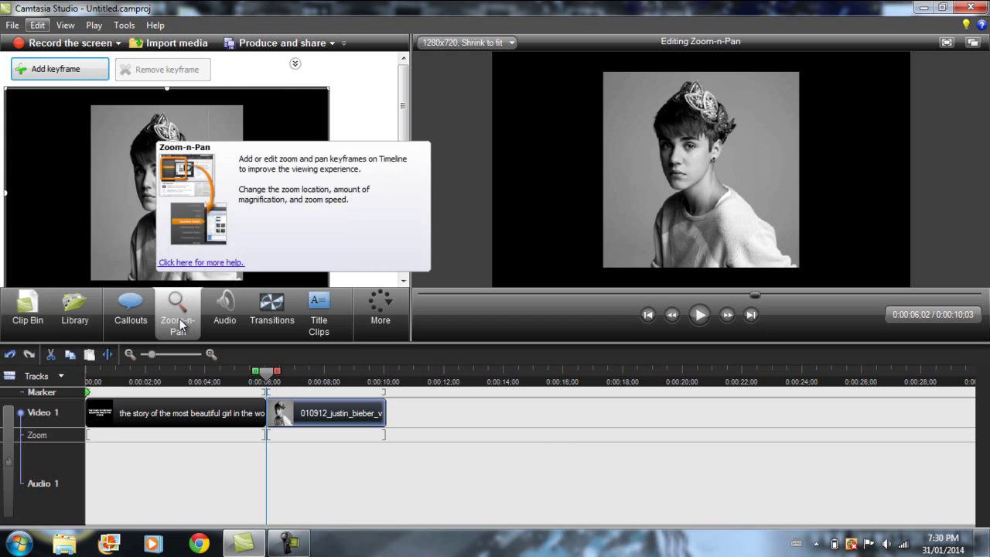
mouse_move(402, 105)
left_mouse_down()
mouse_move(402, 222)
mouse_move(392, 111)
left_mouse_up()
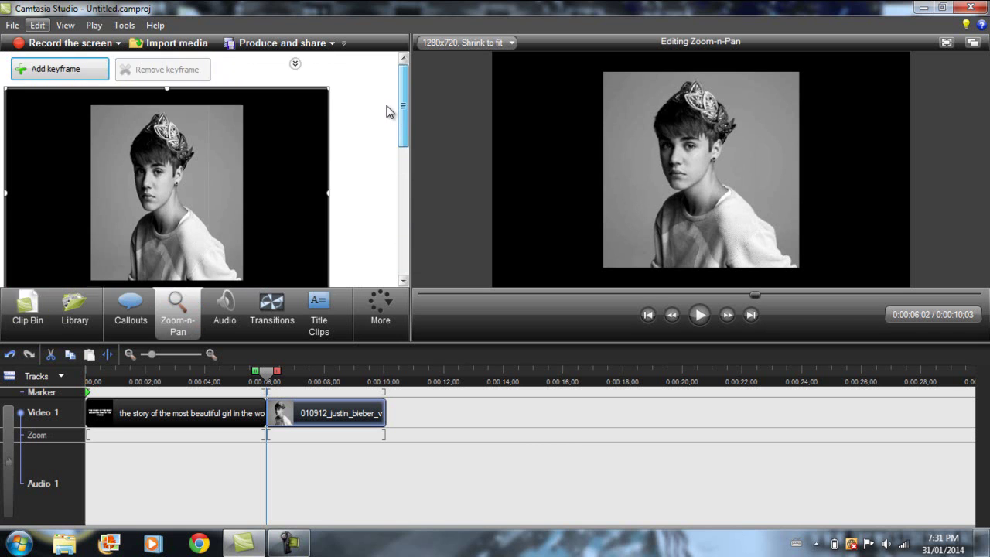
left_click(85, 69)
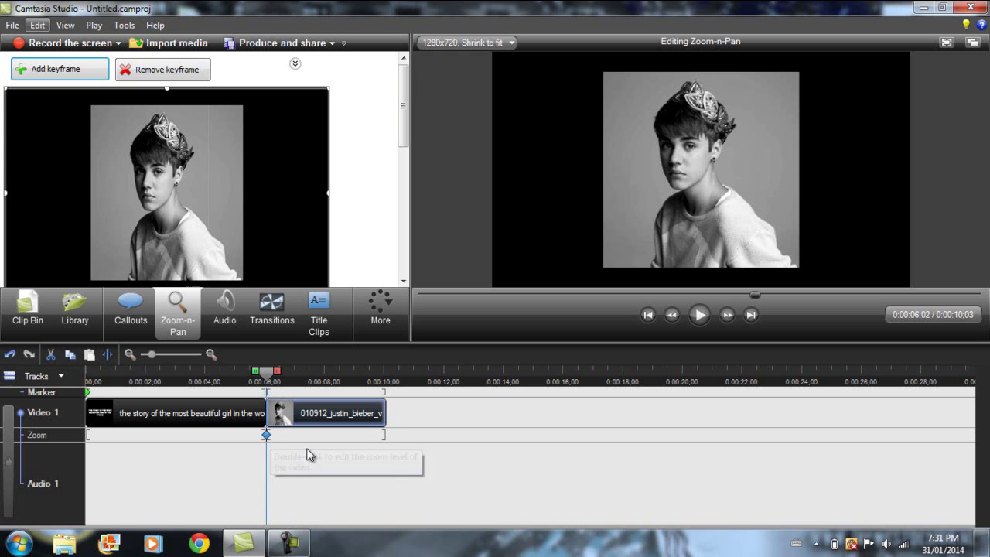
double_click(209, 422)
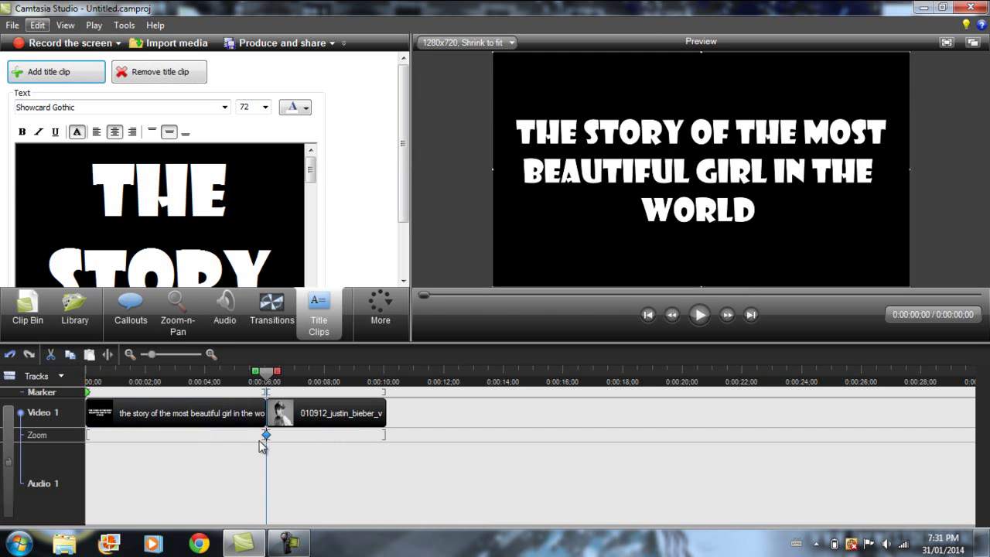
double_click(266, 436)
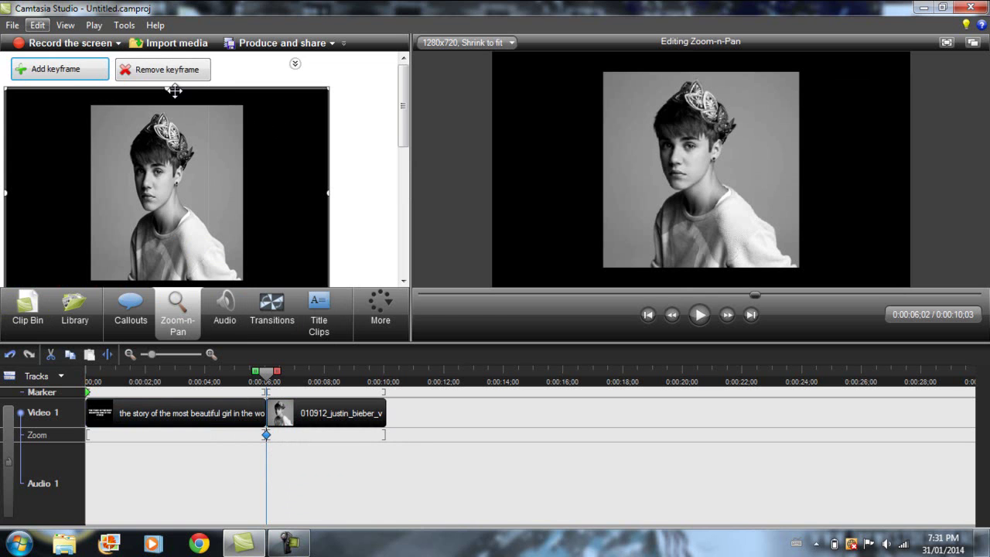
Step: Tighten the zoom rectangle around the face until the scale reads 214%
scroll(407, 106, "down", 1)
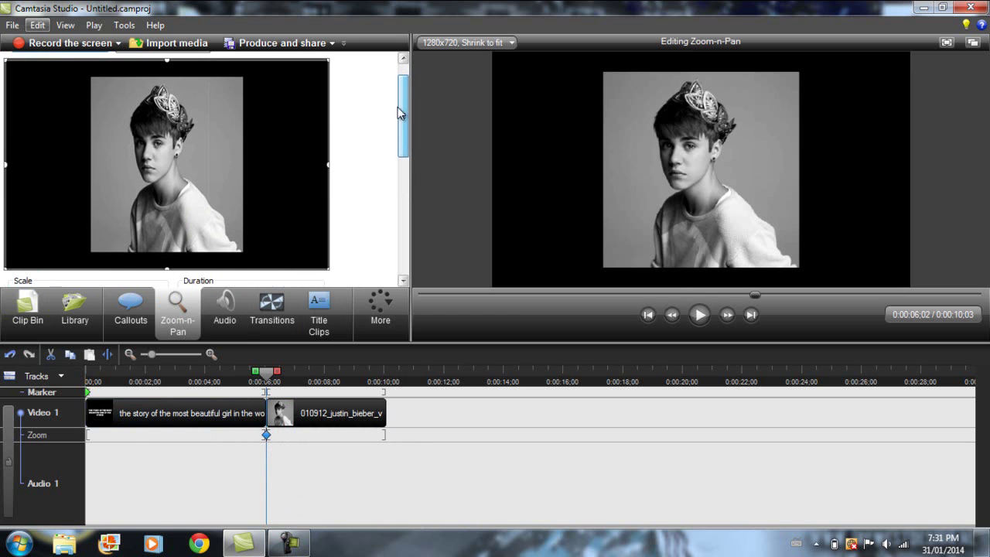
left_click_drag(166, 60, 167, 78)
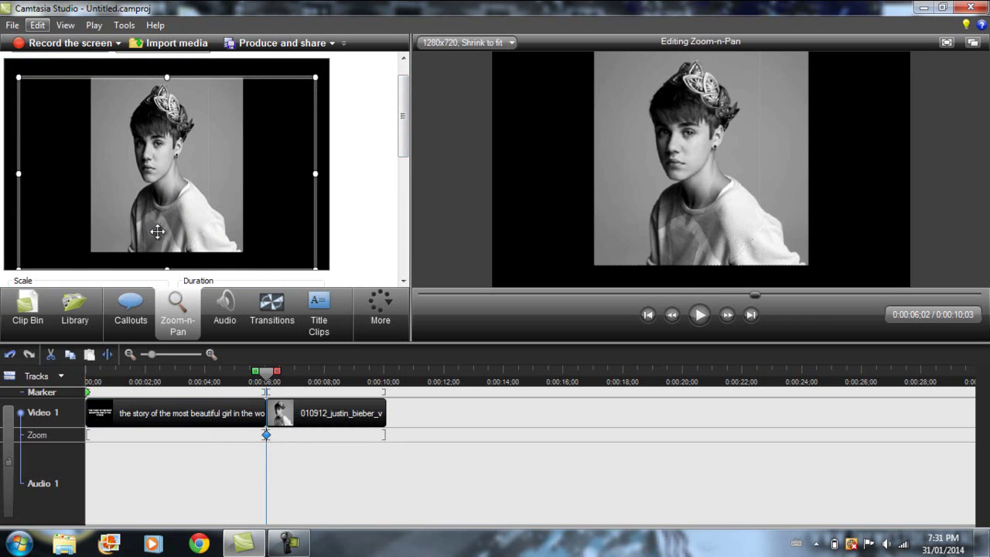
left_click_drag(165, 268, 164, 248)
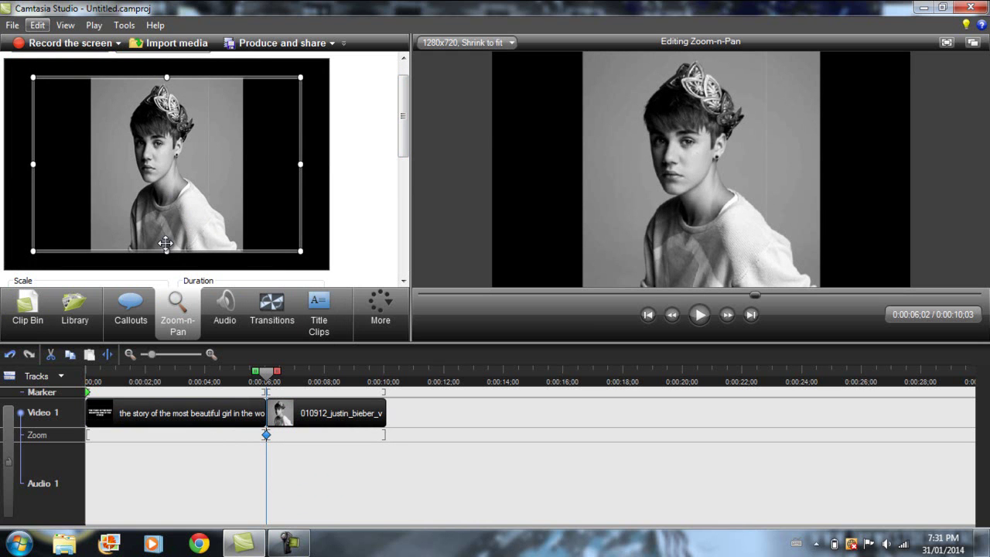
left_click_drag(165, 249, 166, 215)
left_click_drag(166, 77, 166, 99)
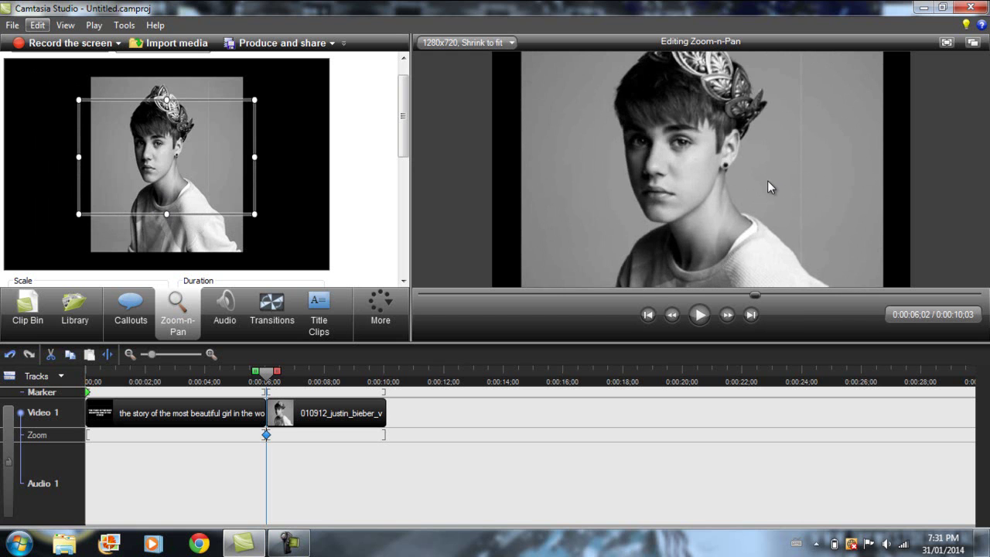
left_click_drag(758, 343, 780, 263)
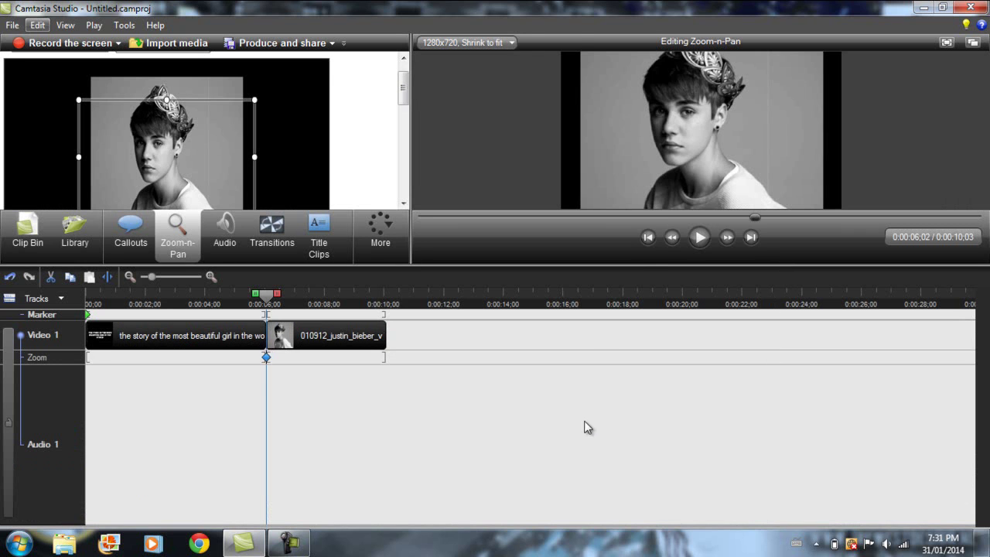
left_click_drag(627, 263, 621, 366)
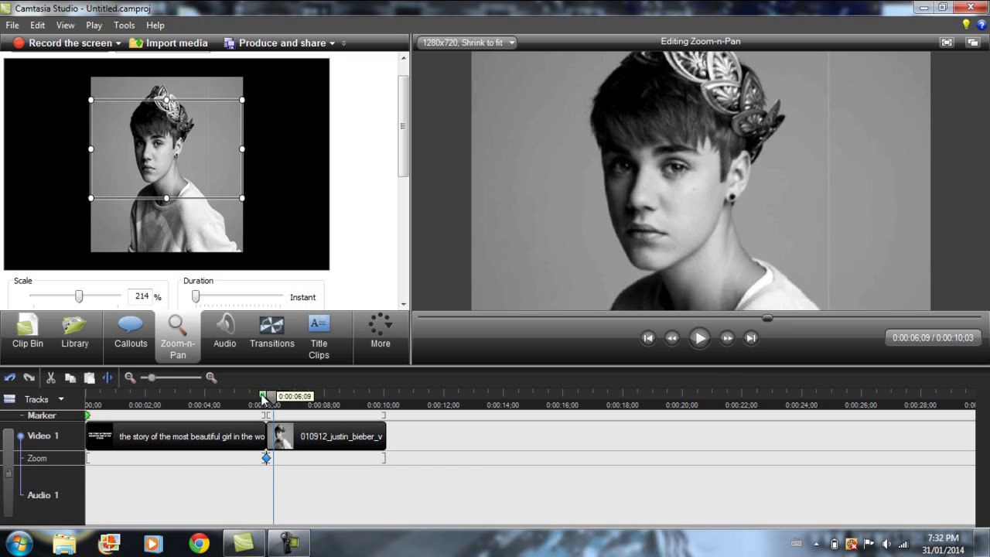
Step: Add a Pointy Arrow callout and position it over the portrait
left_click(131, 332)
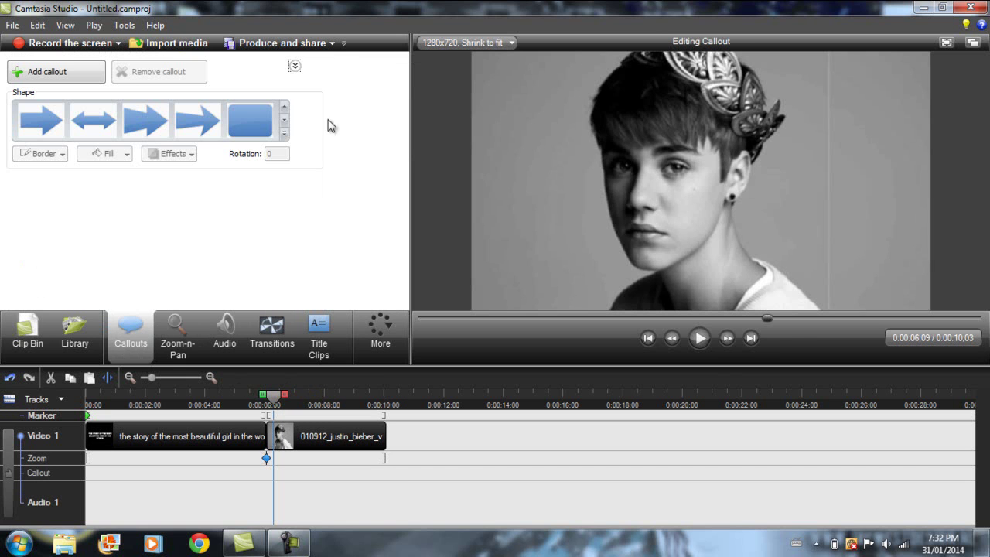
left_click(285, 120)
left_click(285, 119)
left_click(284, 107)
left_click(285, 106)
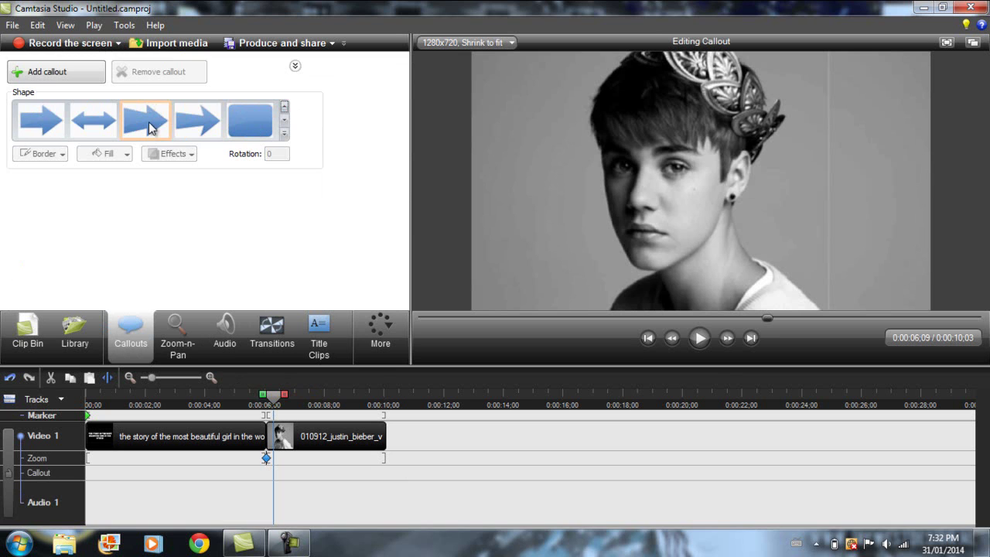
left_click(197, 119)
left_click_drag(532, 90, 551, 120)
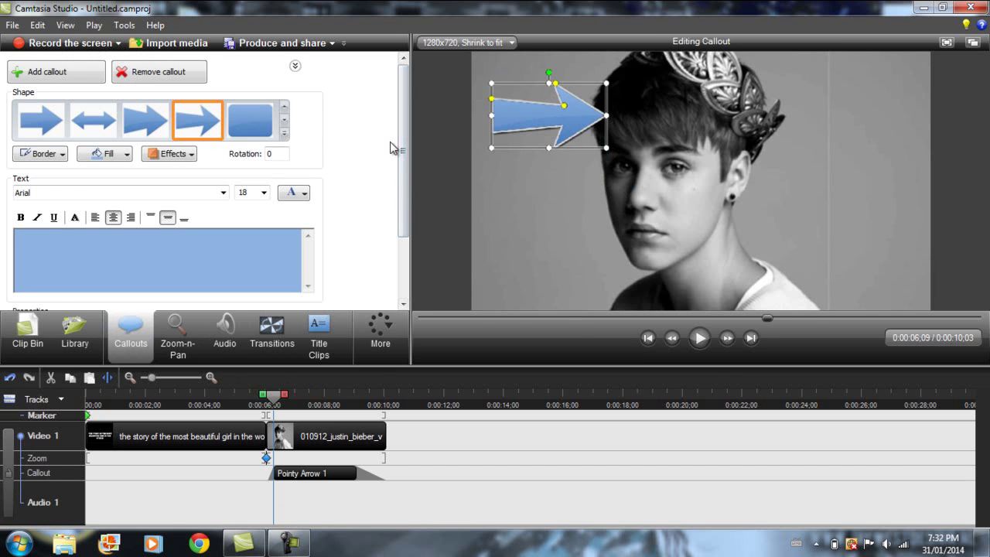
Step: Remove the arrow callout and scroll the Shape gallery to the image callout
left_click(173, 72)
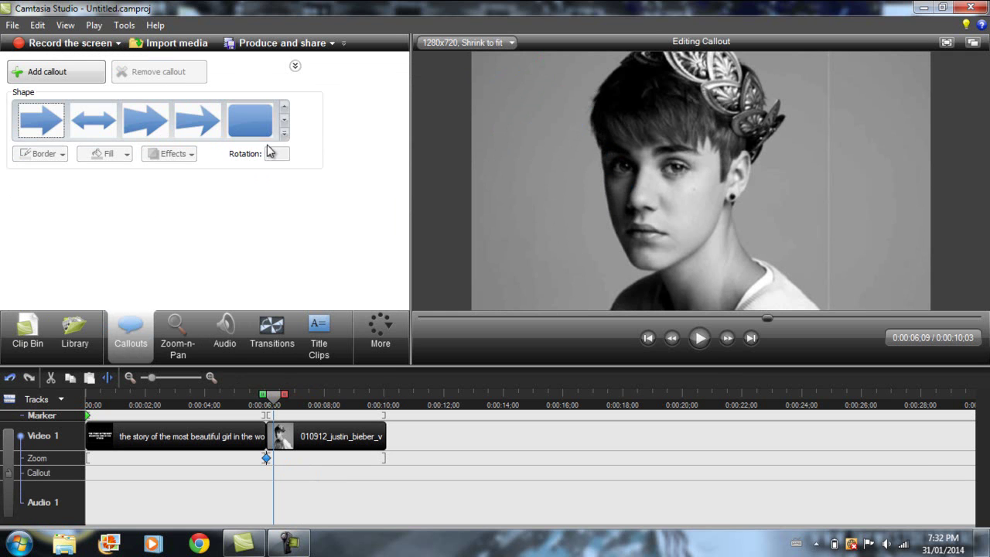
left_click(284, 121)
left_click(283, 121)
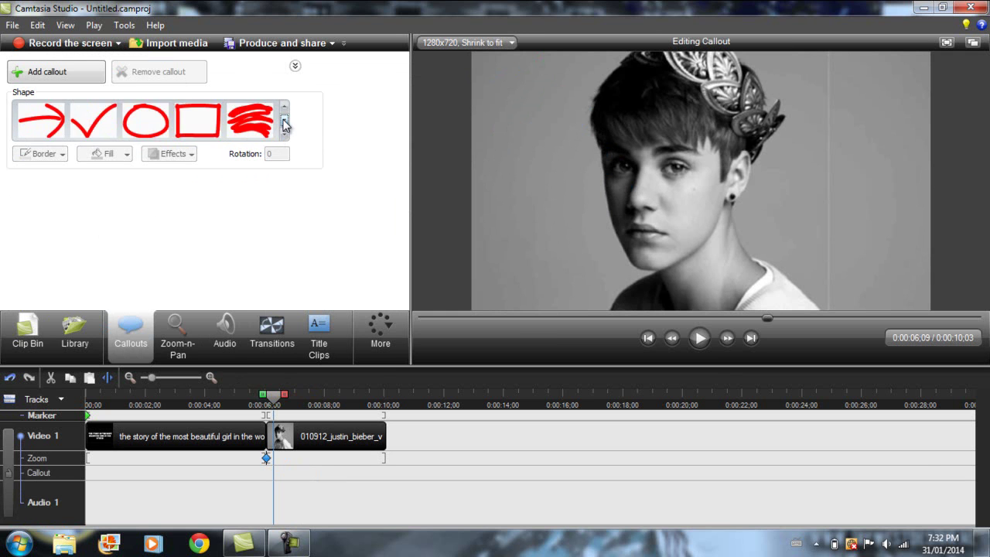
left_click(284, 121)
left_click(284, 121)
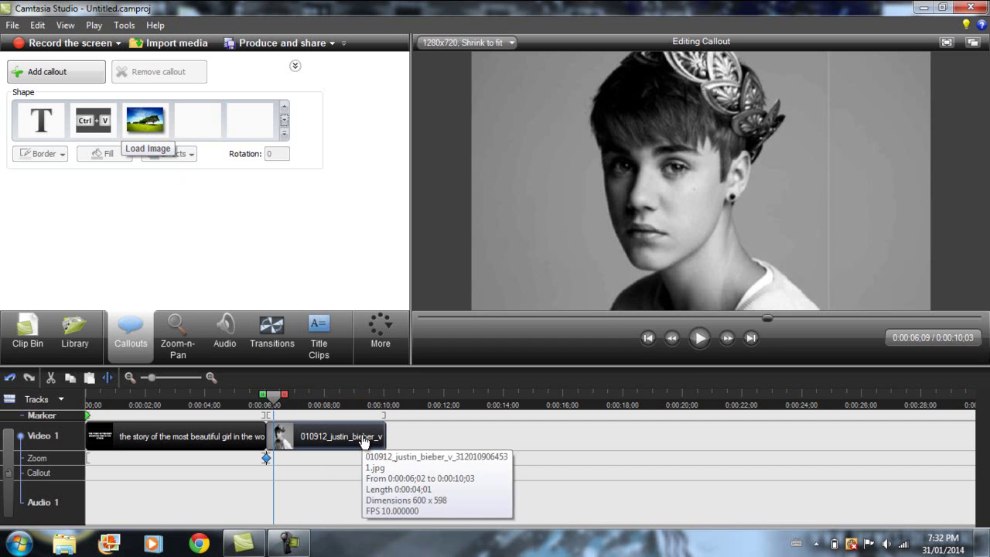
Step: Add a portrait image callout and try resizing and repositioning it on the preview
left_click(159, 124)
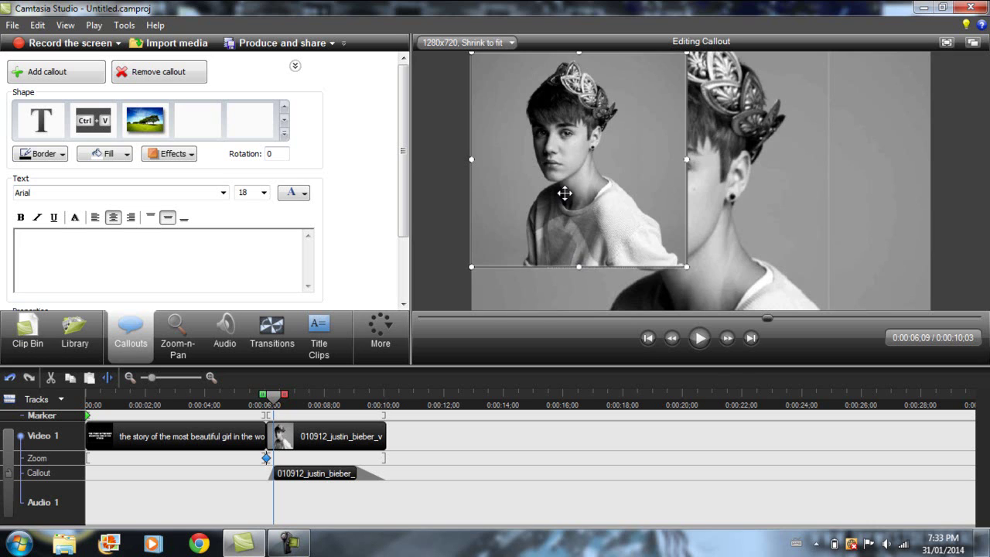
left_click_drag(564, 193, 830, 273)
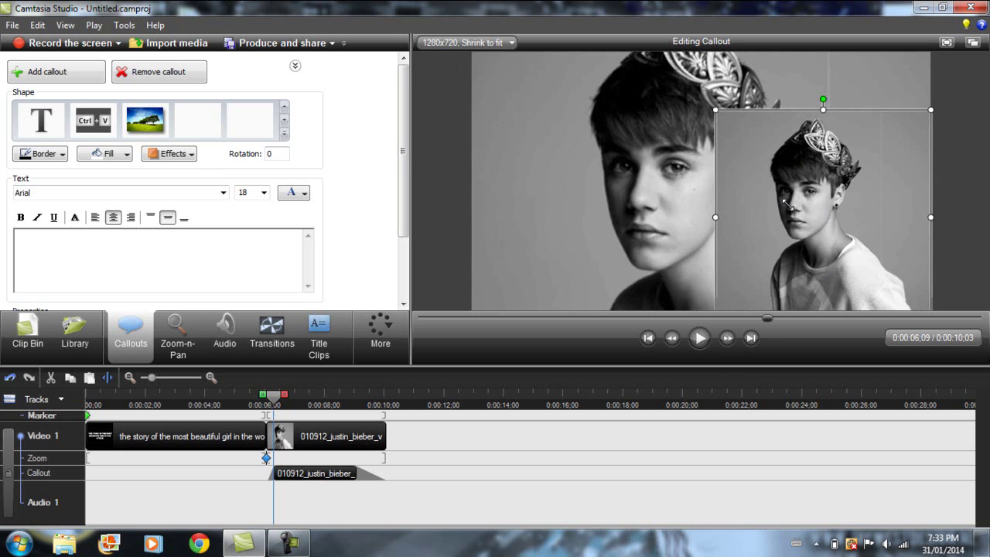
left_click_drag(715, 110, 805, 199)
left_click_drag(836, 242, 615, 144)
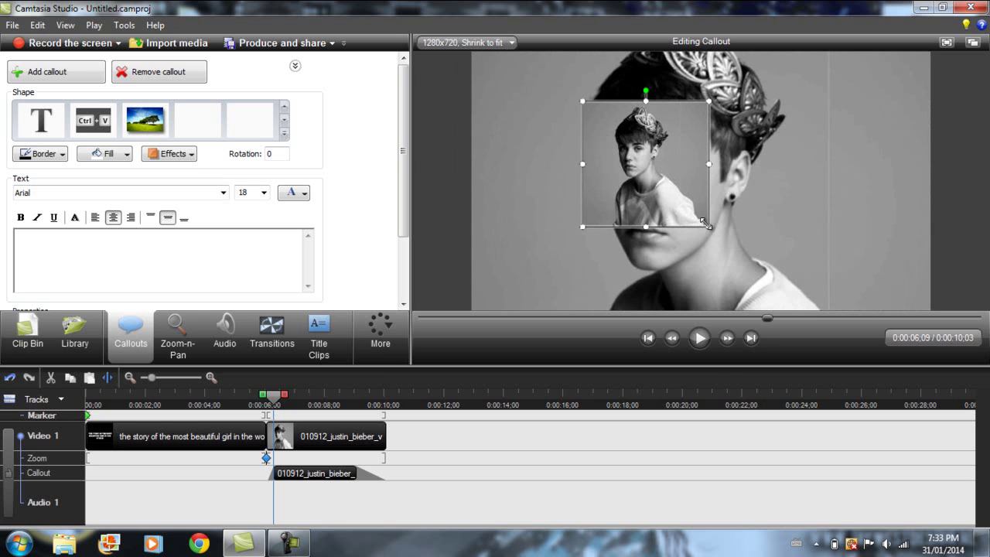
left_click_drag(705, 223, 802, 313)
left_click_drag(731, 263, 866, 324)
Step: Select the extra portrait image callout and delete it
left_click(599, 169)
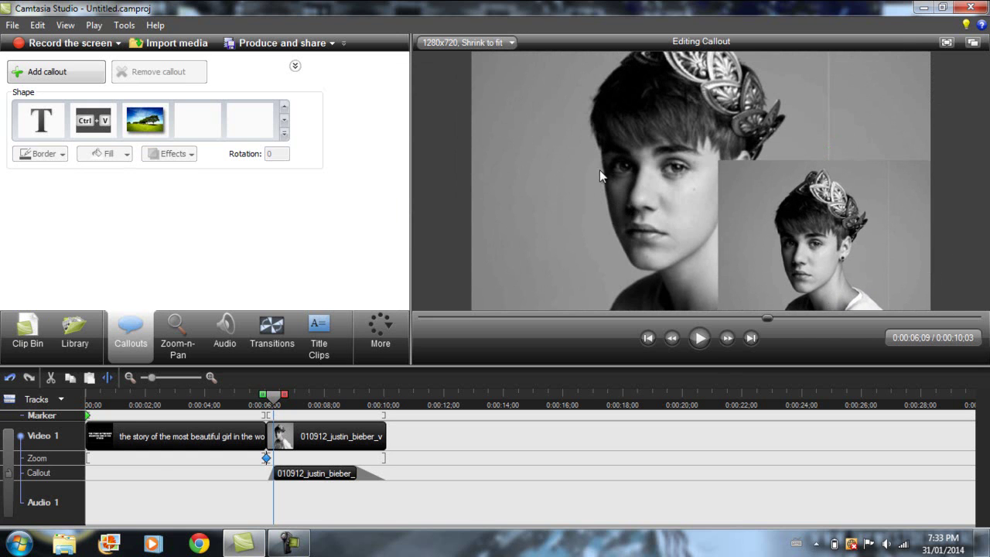
left_click(885, 275)
left_click_drag(743, 188, 589, 130)
key("Delete")
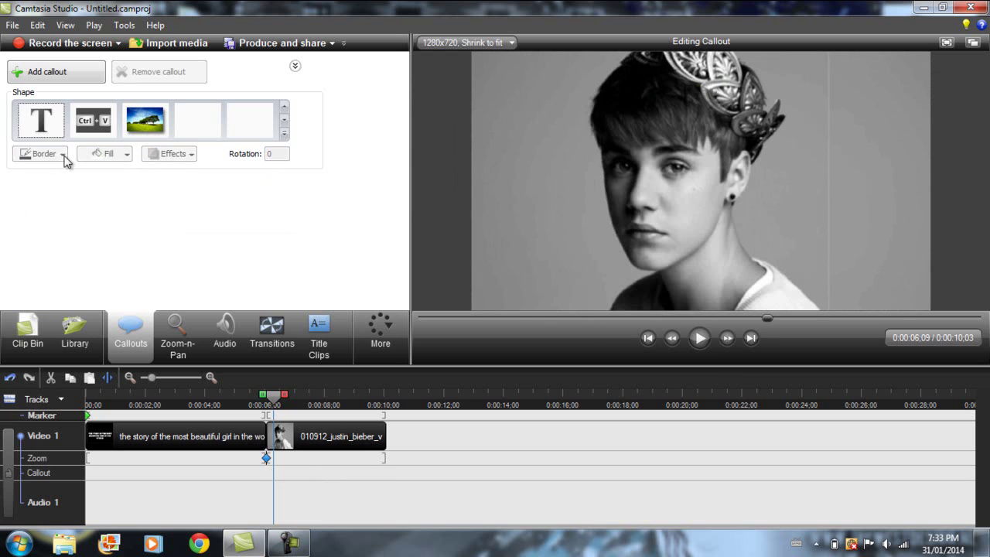
Step: Add a text callout reading JUSTIN BIEBER in white Showcard Gothic 72
left_click(44, 121)
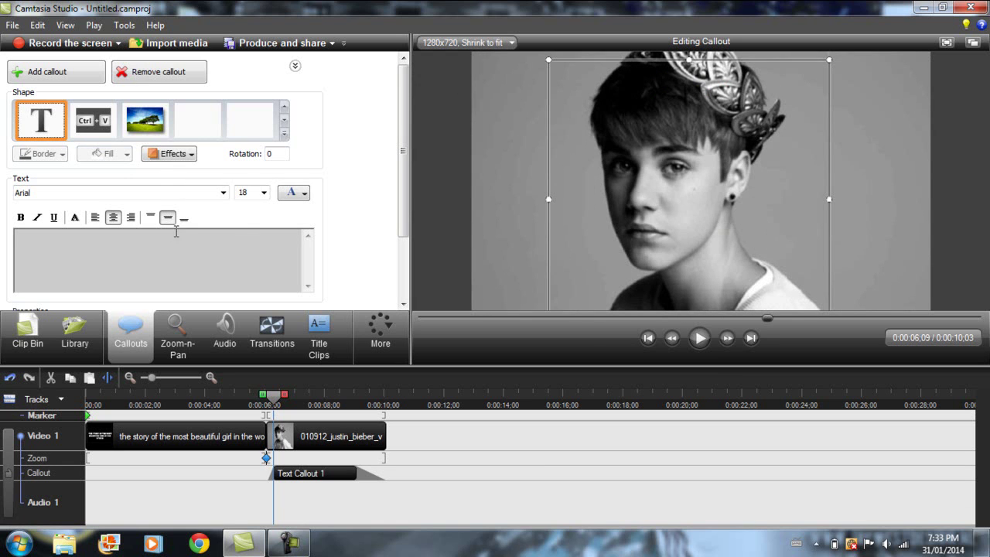
left_click(173, 192)
scroll(173, 192, "down", 15)
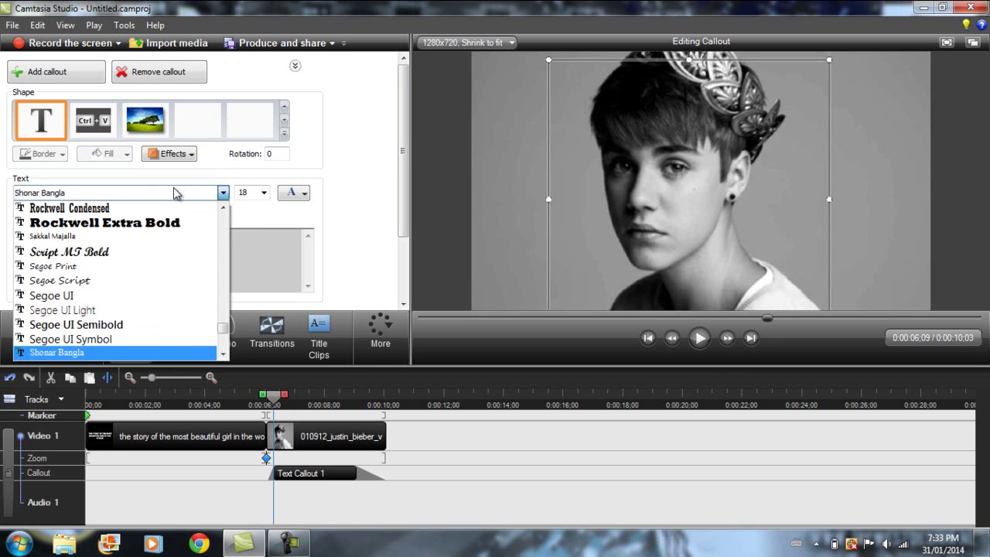
left_click(173, 192)
left_click(71, 258)
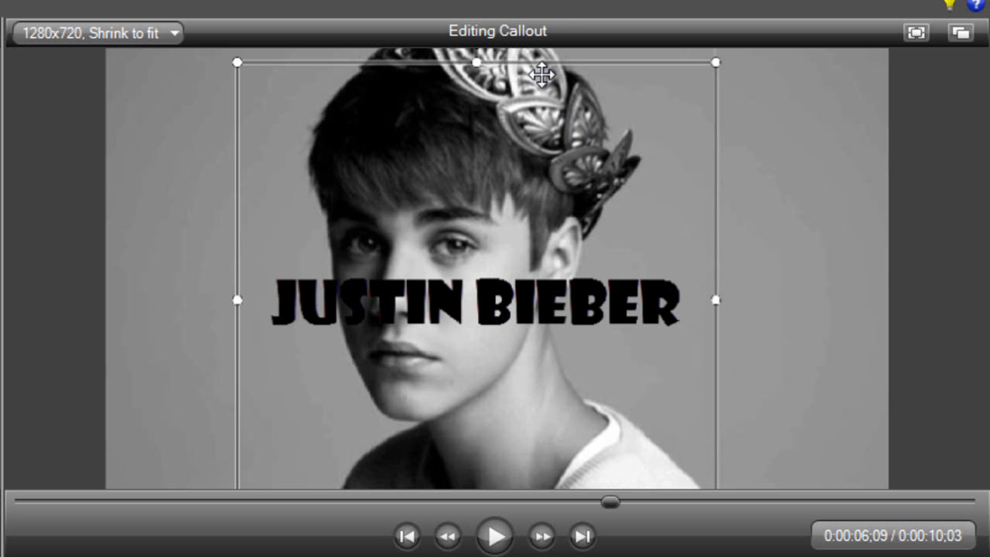
Step: Reposition, resize and rotate the JUSTIN BIEBER callout over the top of the portrait
left_click_drag(503, 122, 504, 77)
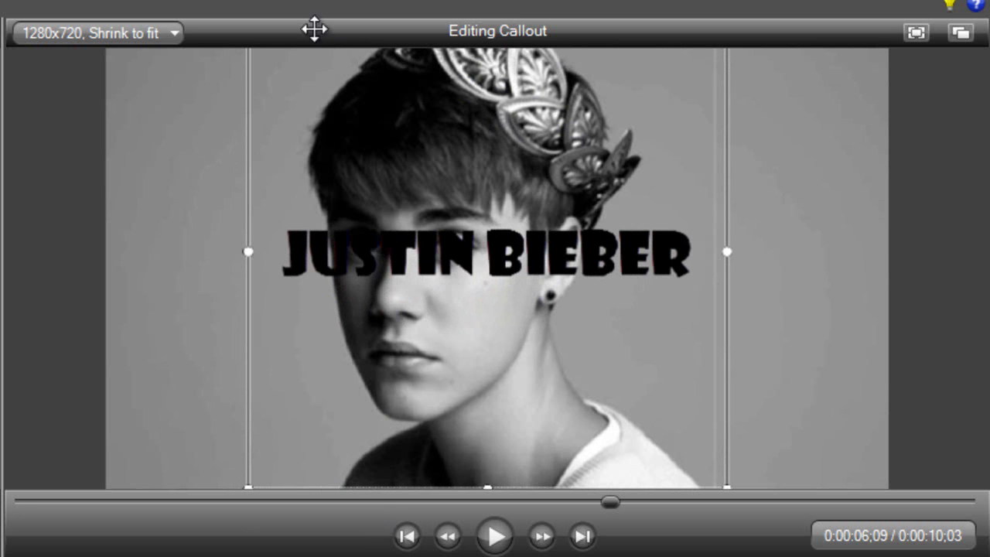
left_click_drag(453, 267, 455, 385)
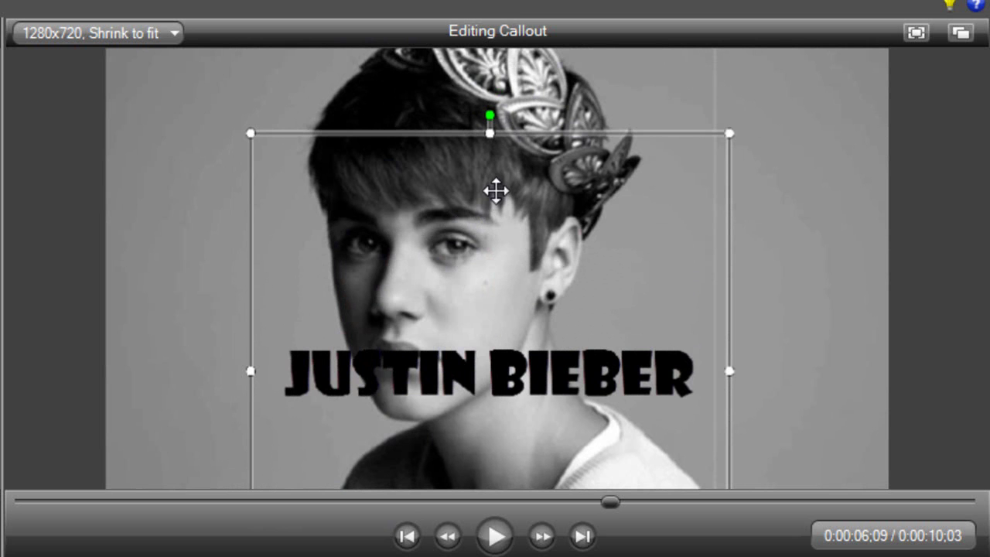
left_click_drag(492, 179, 491, 292)
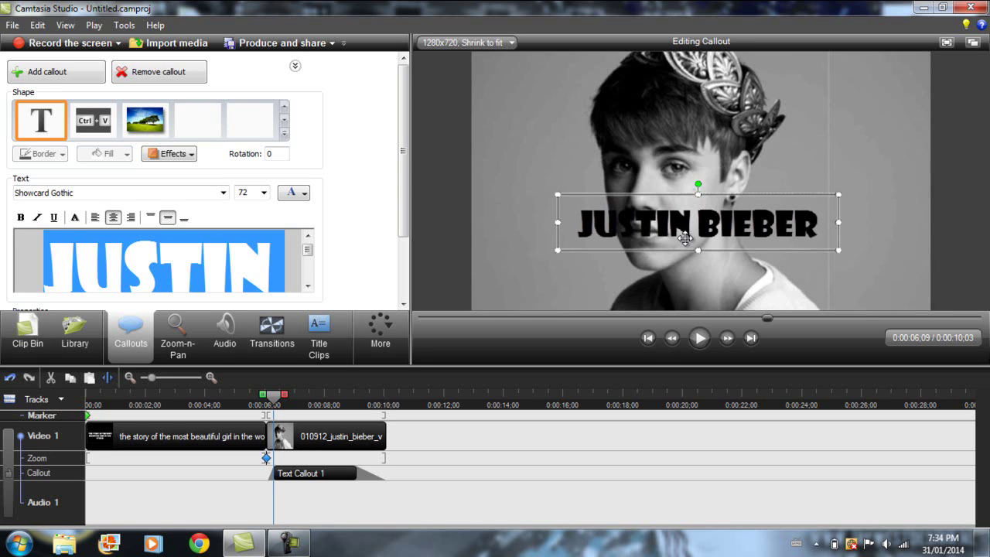
left_click_drag(685, 237, 801, 188)
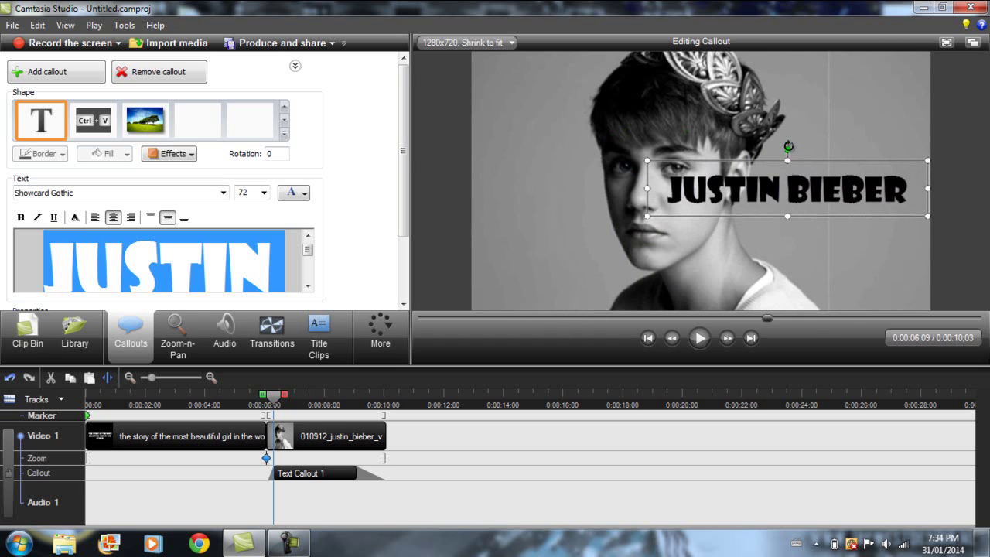
left_click_drag(787, 152, 822, 177)
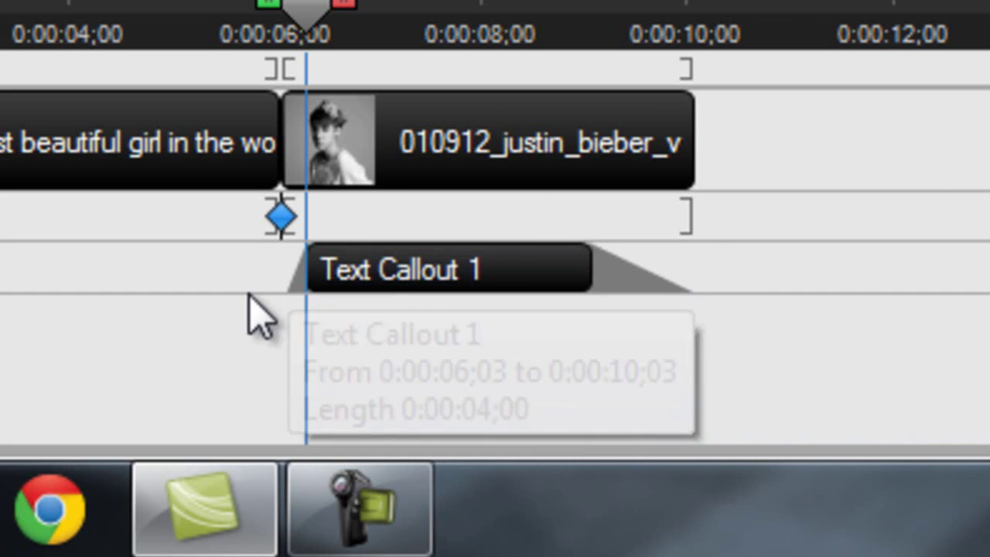
scroll(371, 278, "down", 3)
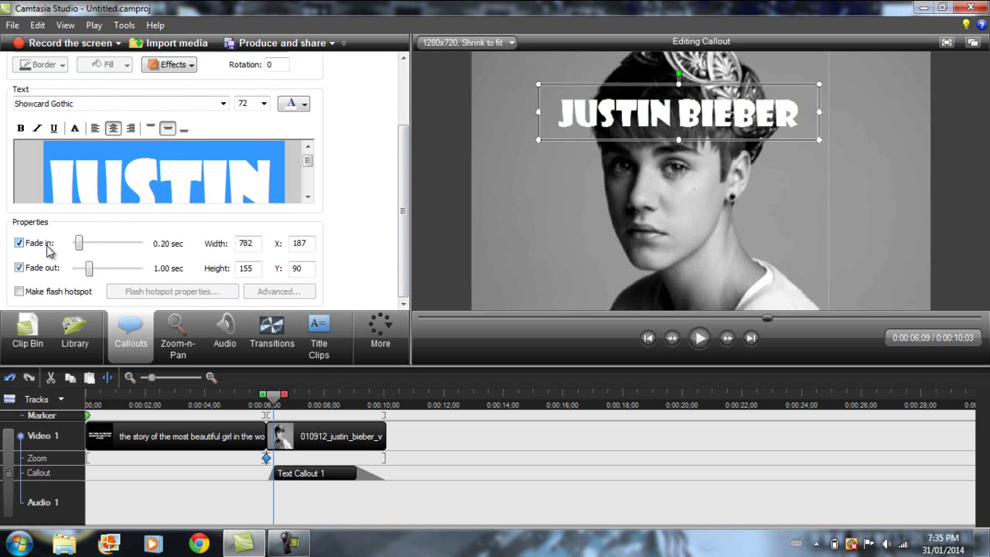
left_click(19, 243)
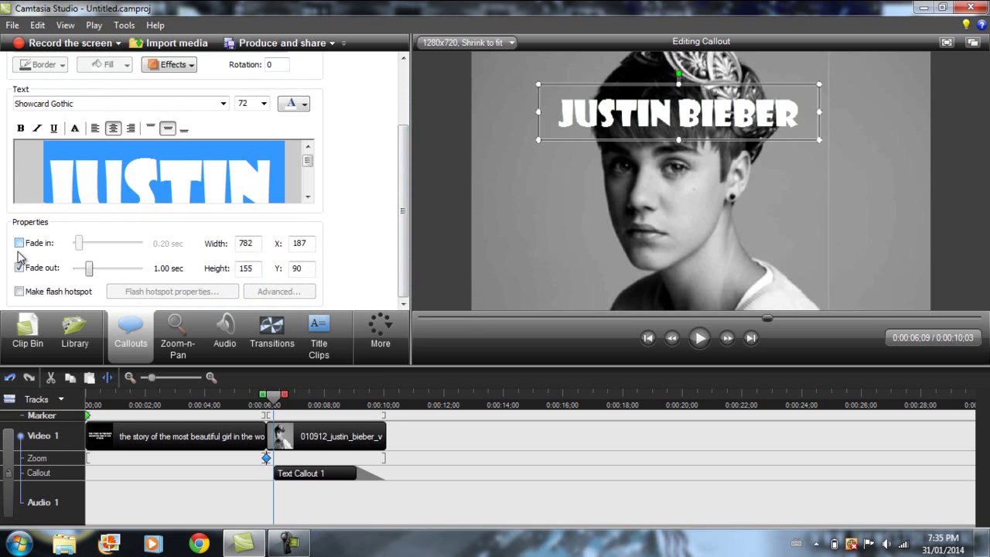
left_click(20, 268)
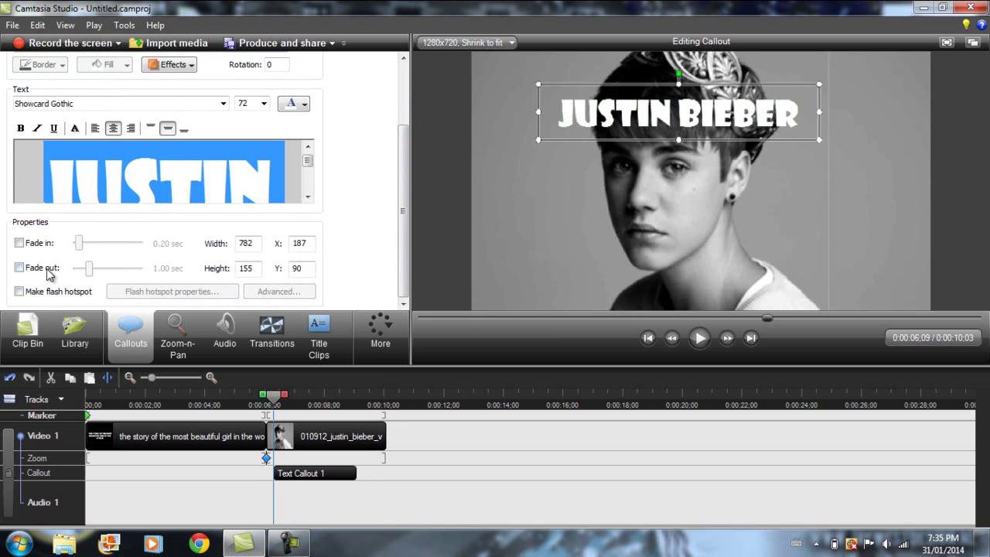
left_click(19, 242)
left_click(19, 267)
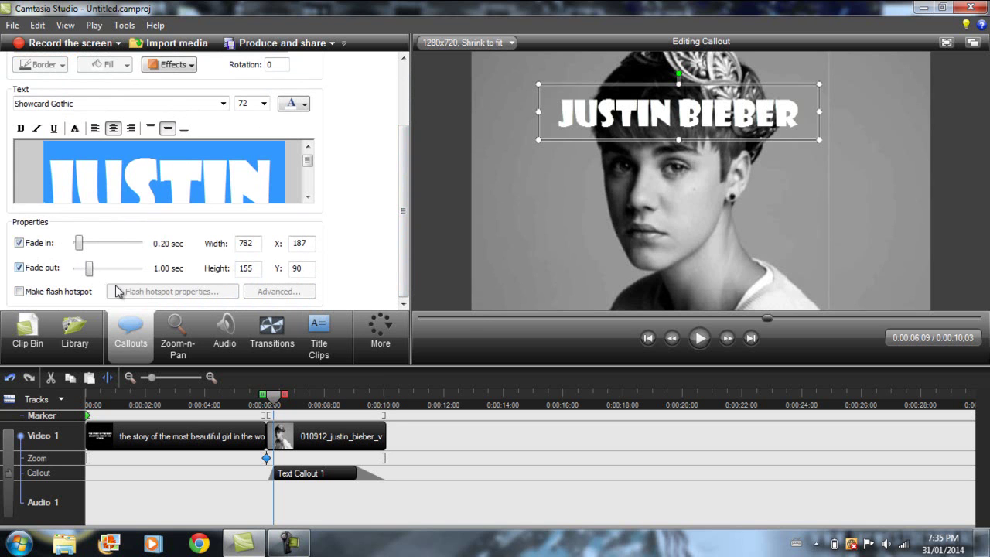
left_click(267, 396)
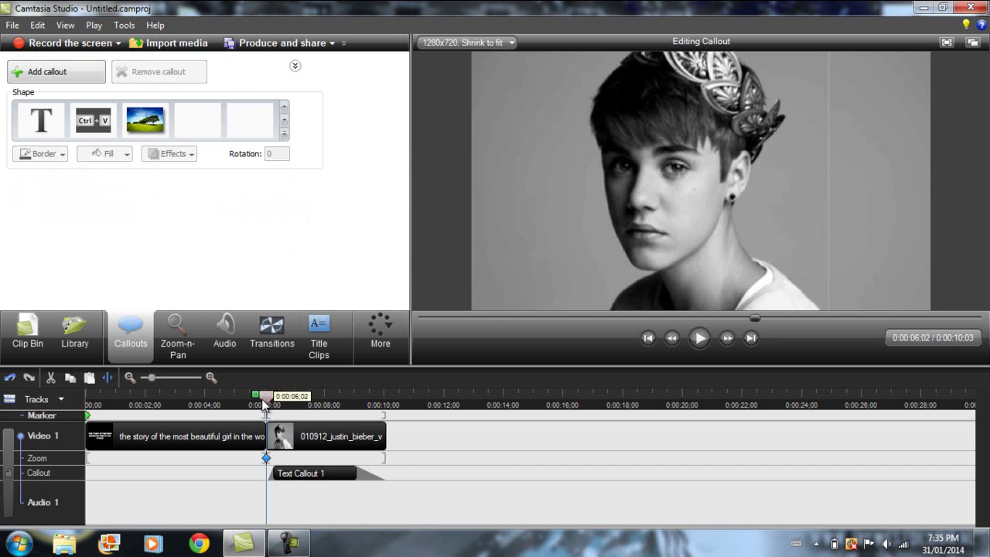
left_click(699, 340)
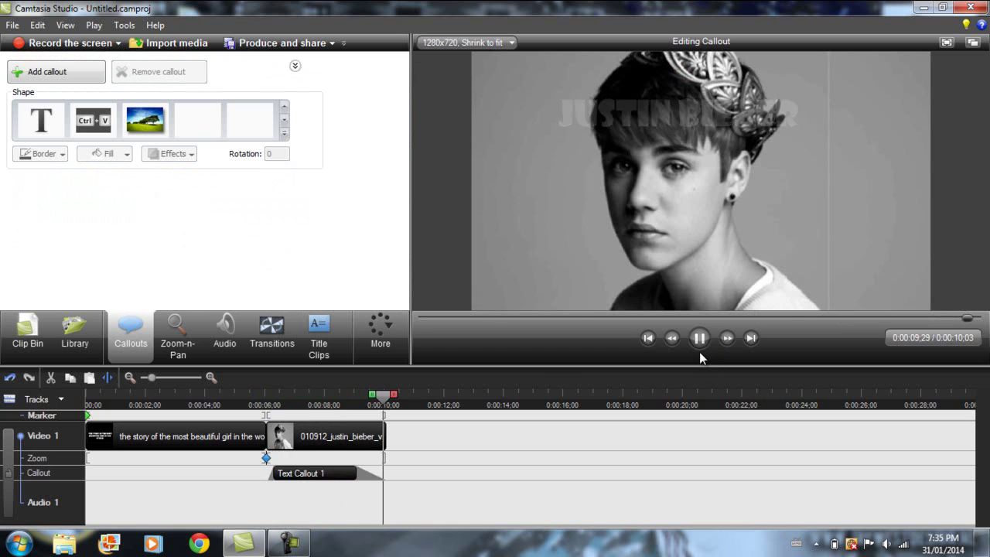
left_click_drag(278, 402, 408, 407)
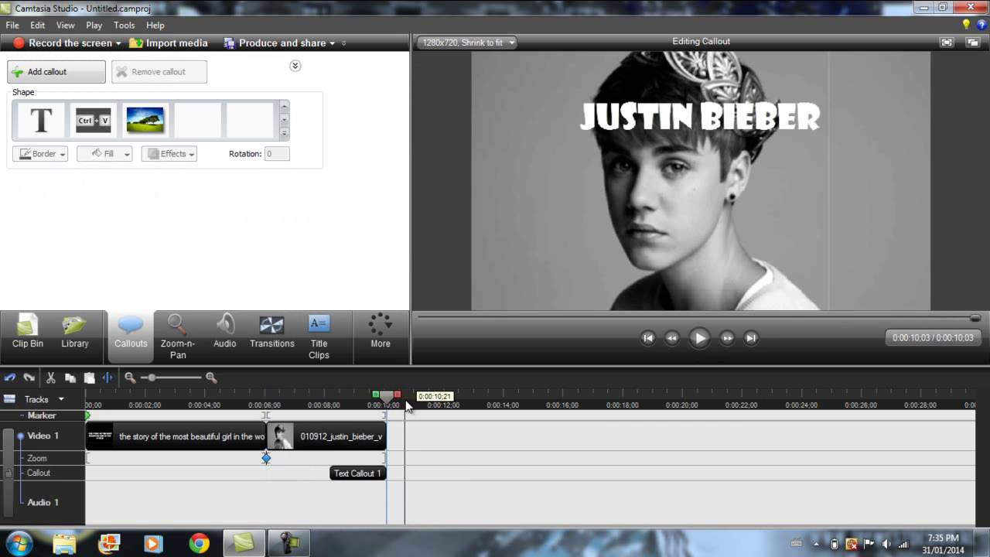
Step: Preview the Barn and Flip transitions, then return to the Clip Bin
left_click(273, 337)
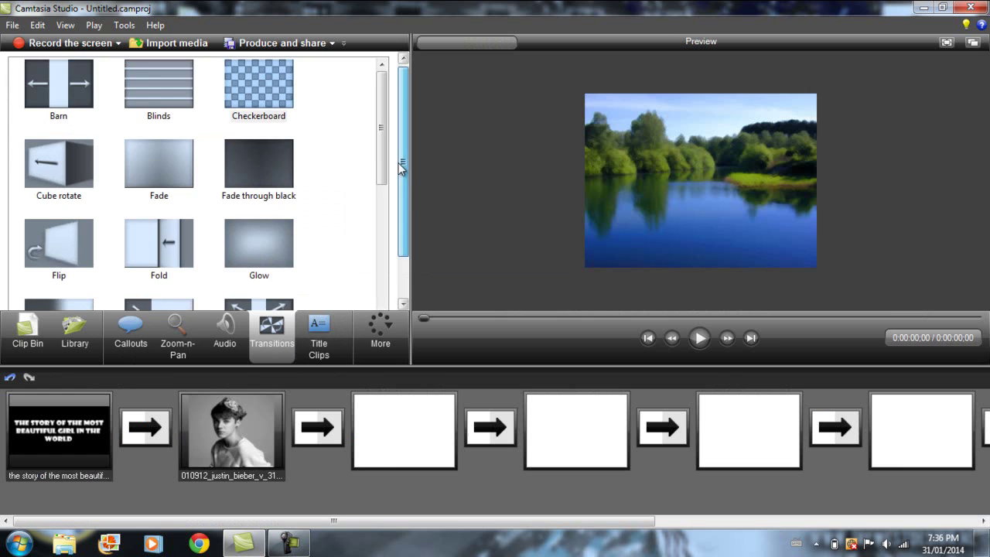
left_click_drag(389, 165, 372, 97)
left_click(51, 68)
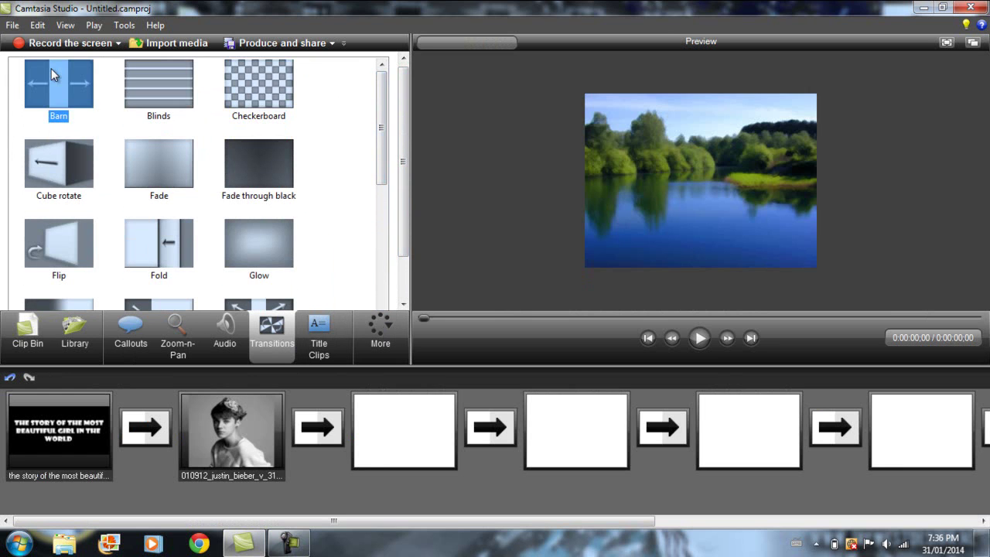
left_click(59, 242)
left_click_drag(377, 135, 384, 224)
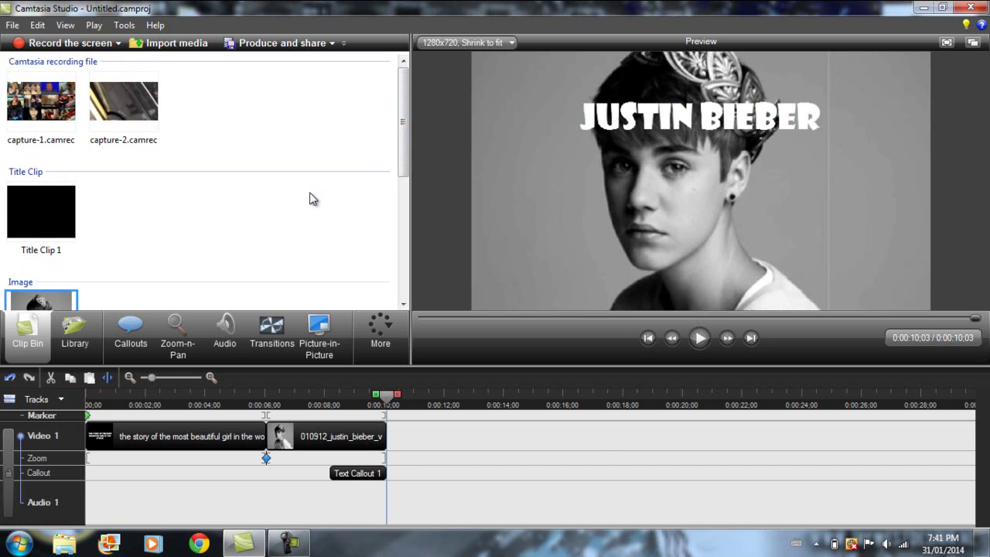
Step: Place capture-1 after the portrait clip, spanning 0:00:10;03 to 0:00:17;15
left_click_drag(41, 101, 667, 425)
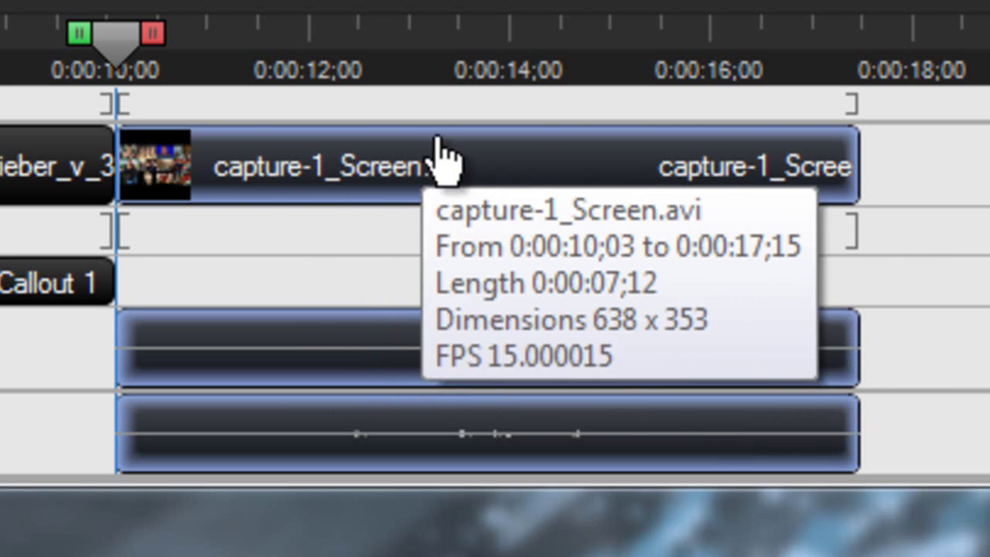
left_click(982, 77)
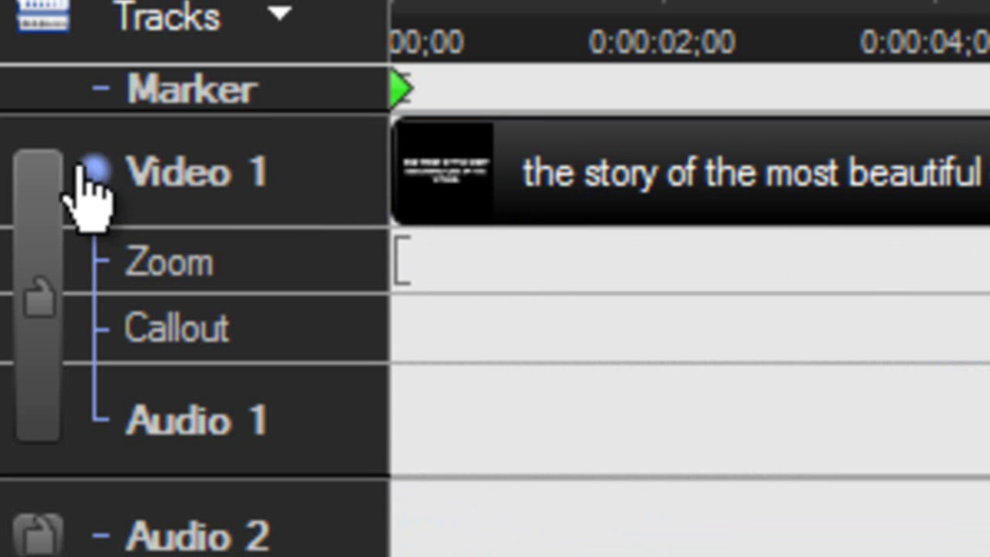
Step: Unlink Audio 1 from Video 1 and shift the unlinked audio to 0:00:11;04
left_click(94, 168)
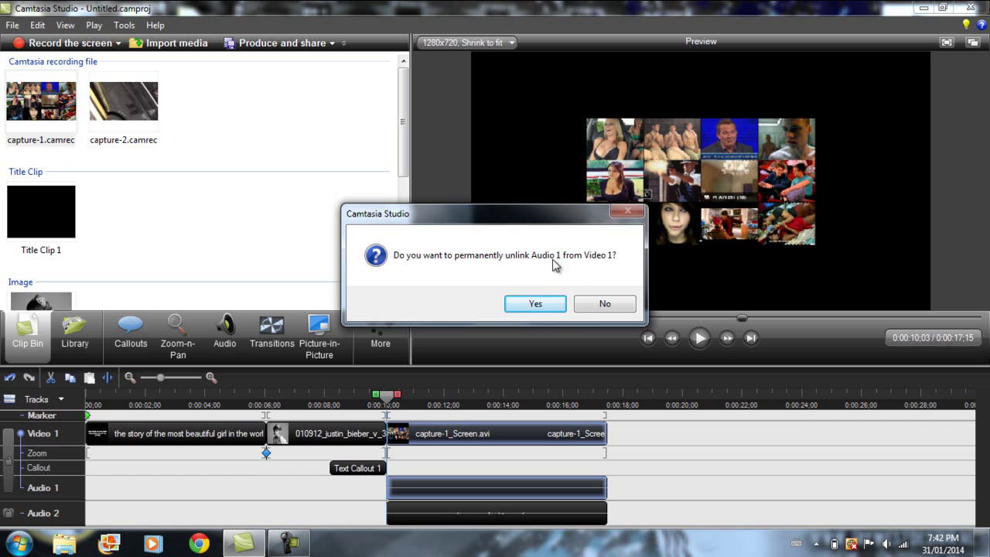
left_click(534, 305)
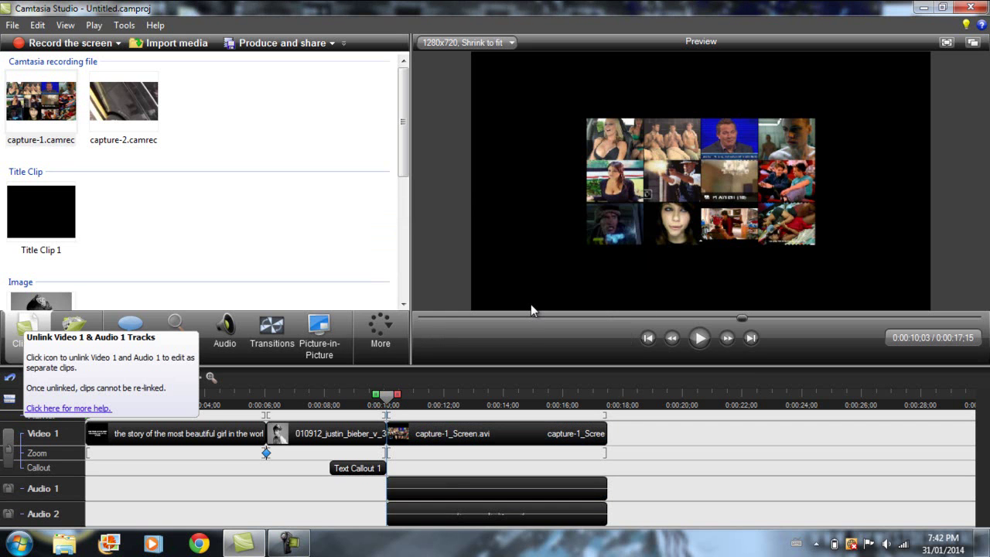
mouse_move(444, 490)
left_mouse_down()
mouse_move(490, 503)
mouse_move(423, 486)
mouse_move(441, 490)
left_mouse_up()
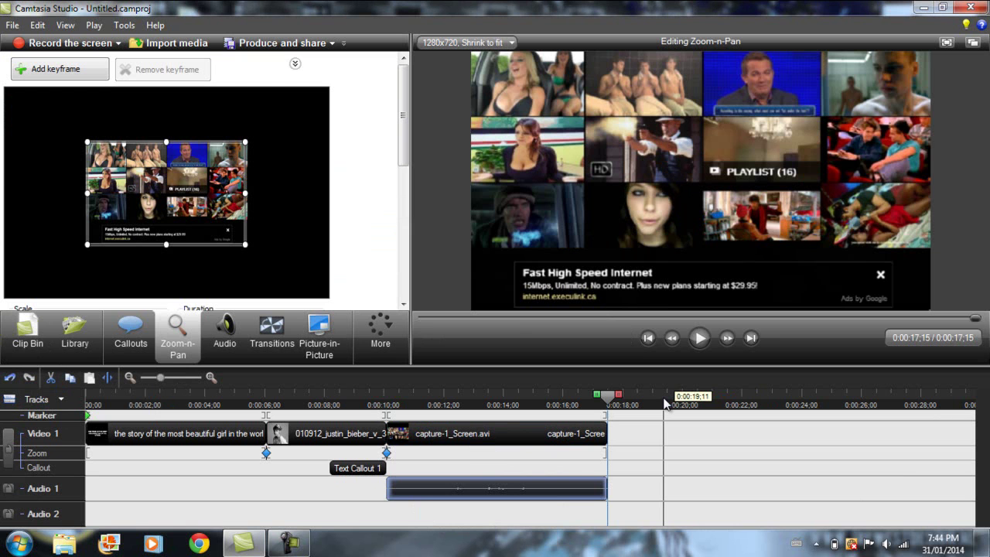
Step: Mark and delete the 0:00:10;03–0:00:11;20 range of the capture-1 clip
key("ctrl+alt+Left")
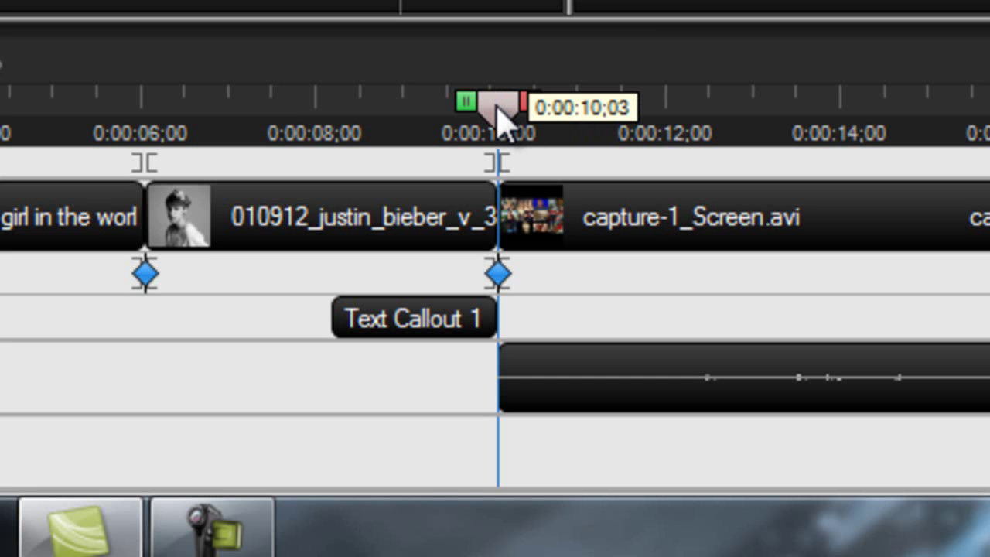
left_click_drag(499, 119, 566, 124)
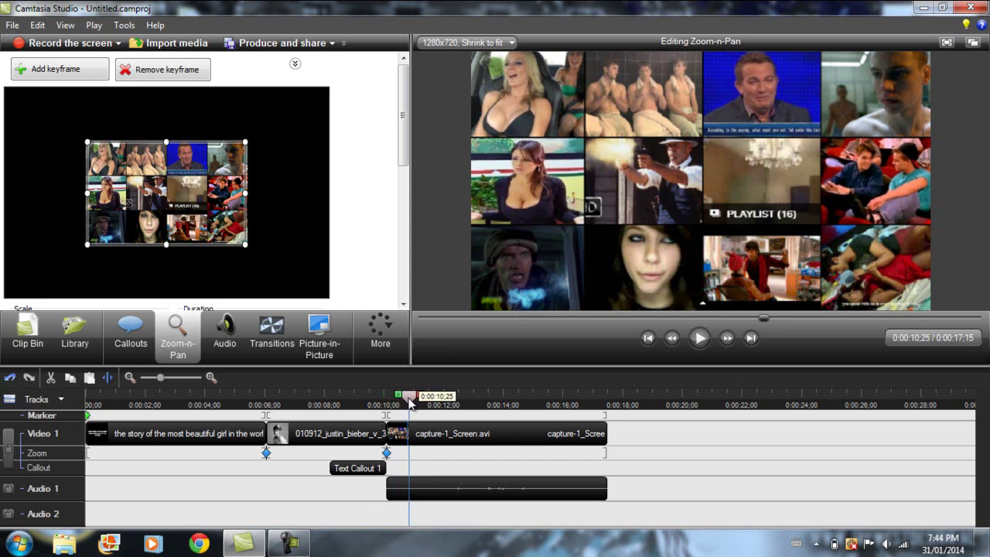
left_click_drag(410, 401, 436, 407)
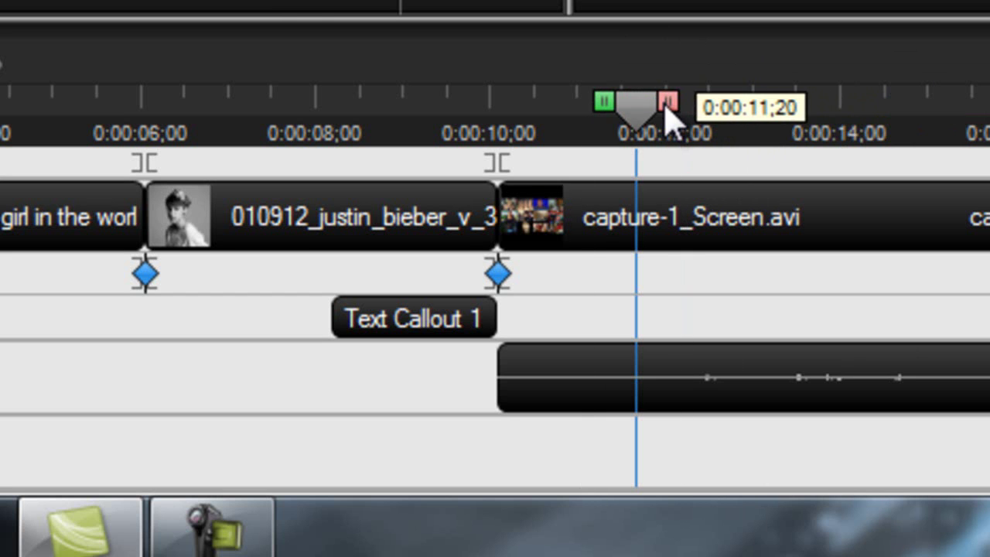
mouse_move(606, 106)
left_mouse_down()
mouse_move(500, 106)
mouse_move(464, 123)
left_mouse_up()
key("Delete")
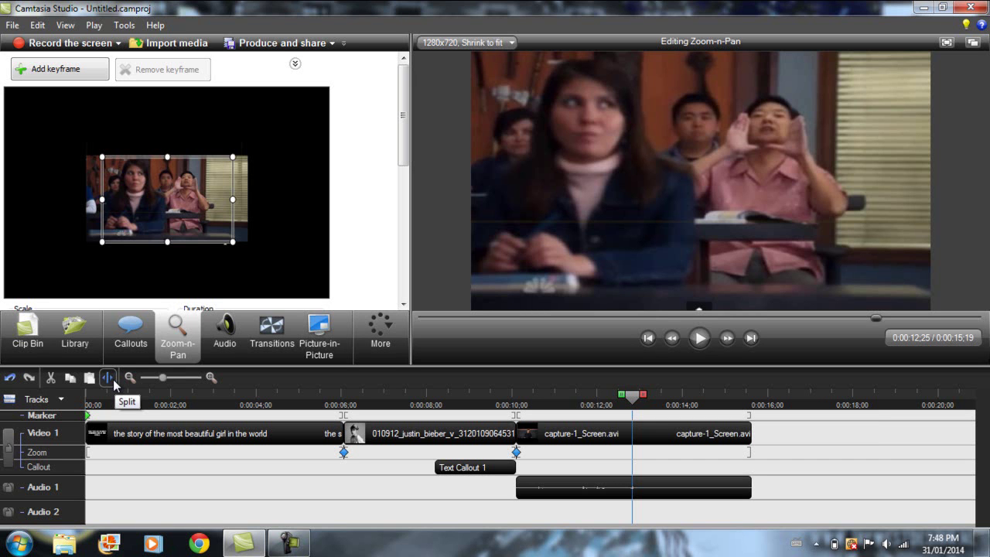
Step: Split the capture-1 clip at the playhead and realign the second audio clip to 0:00:12;25
left_click(108, 378)
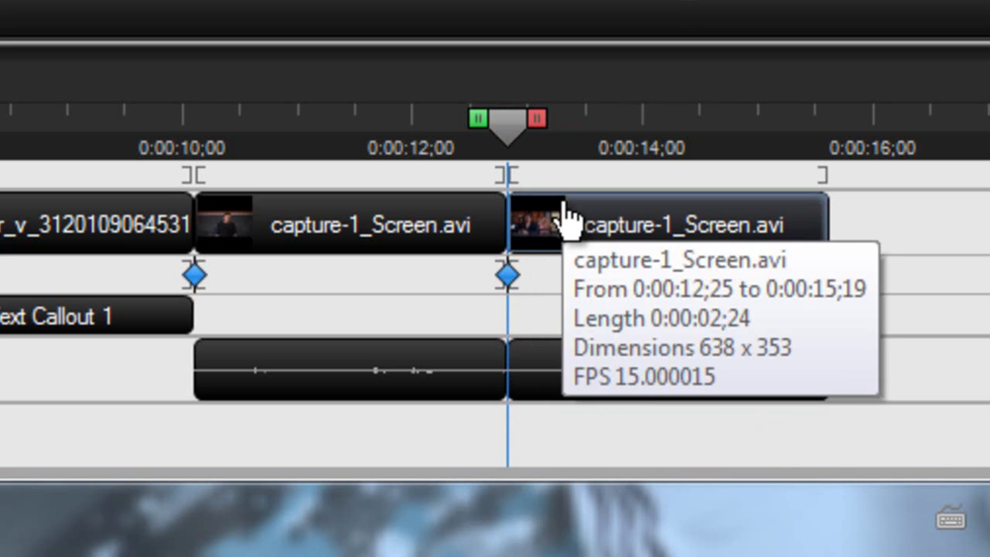
left_click_drag(623, 376, 732, 382)
mouse_move(426, 383)
left_mouse_down()
mouse_move(481, 384)
mouse_move(438, 380)
left_mouse_up()
left_click_drag(706, 398, 611, 377)
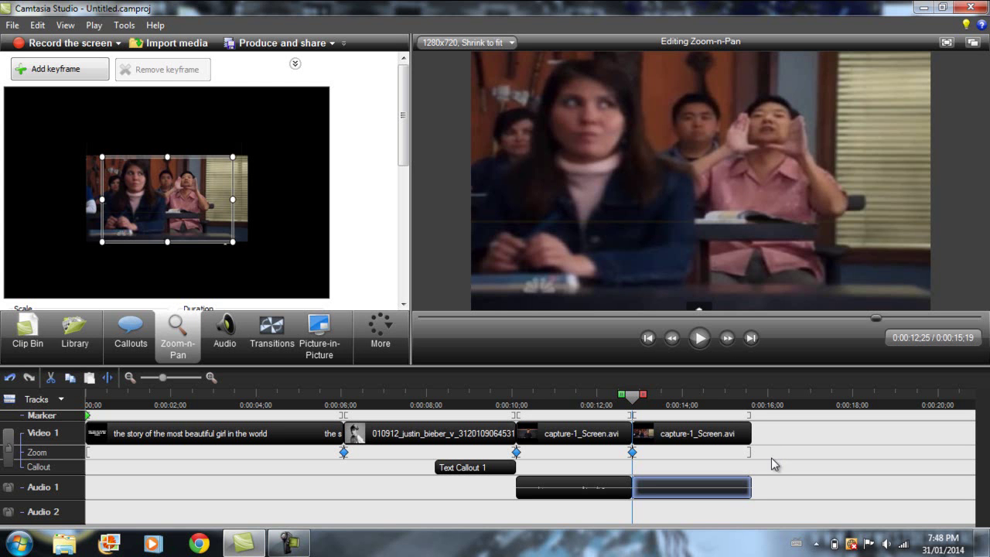
Step: Delete the second capture-1 video clip and its leftover audio clip
left_click(689, 439)
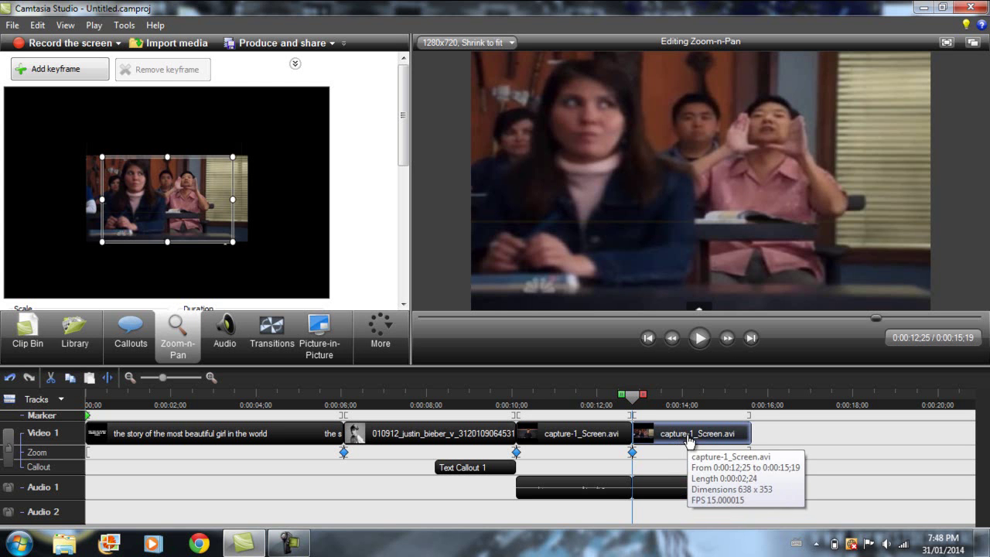
key("Delete")
left_click(697, 495)
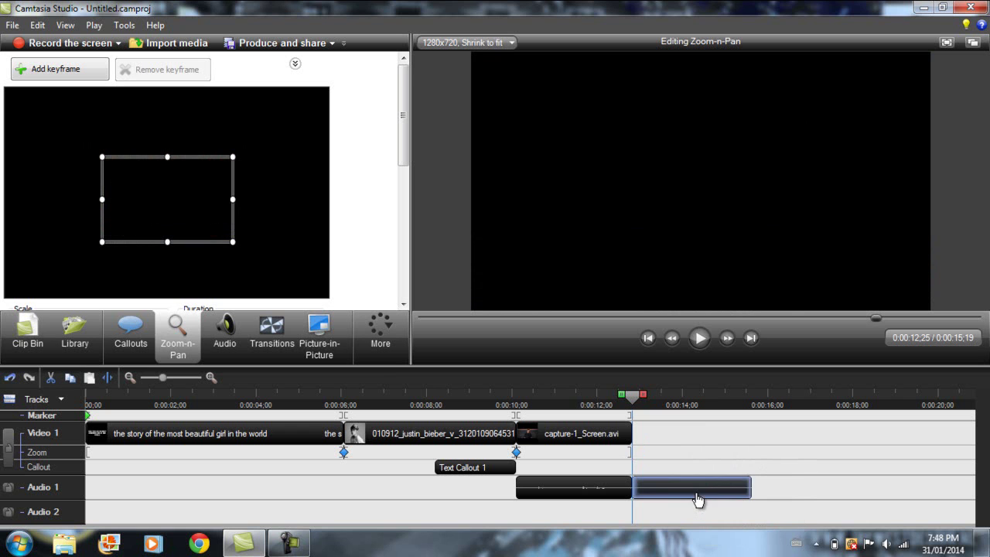
key("Delete")
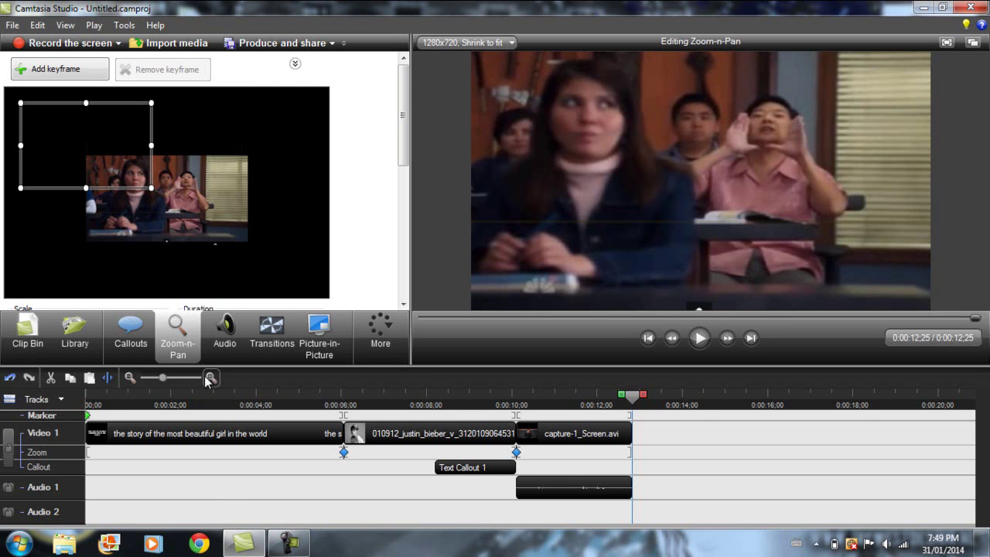
Step: Set the playhead near 0:00:10;23 inside the capture-1 clip
left_click(210, 376)
left_click(210, 377)
left_click(210, 377)
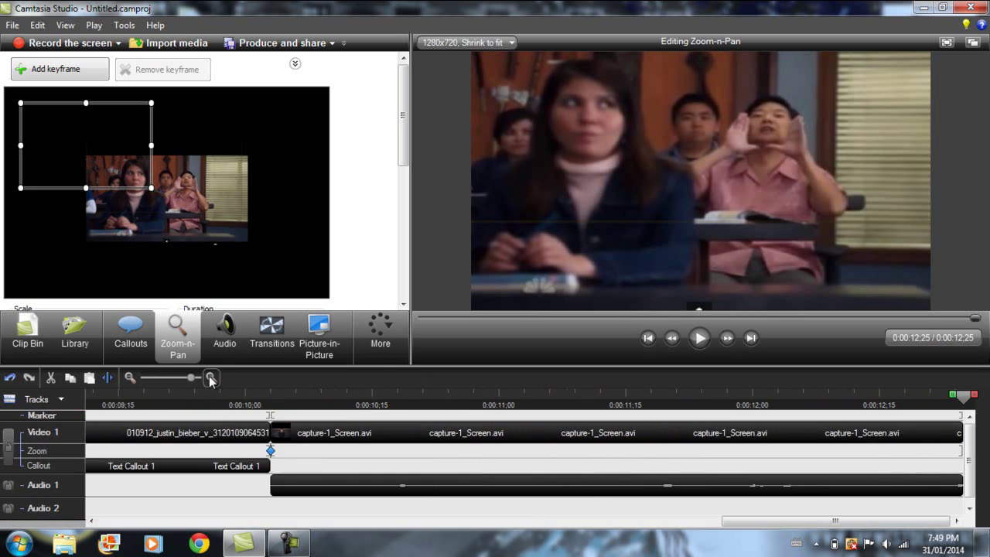
left_click(132, 378)
left_click(131, 378)
left_click(131, 377)
left_click(132, 377)
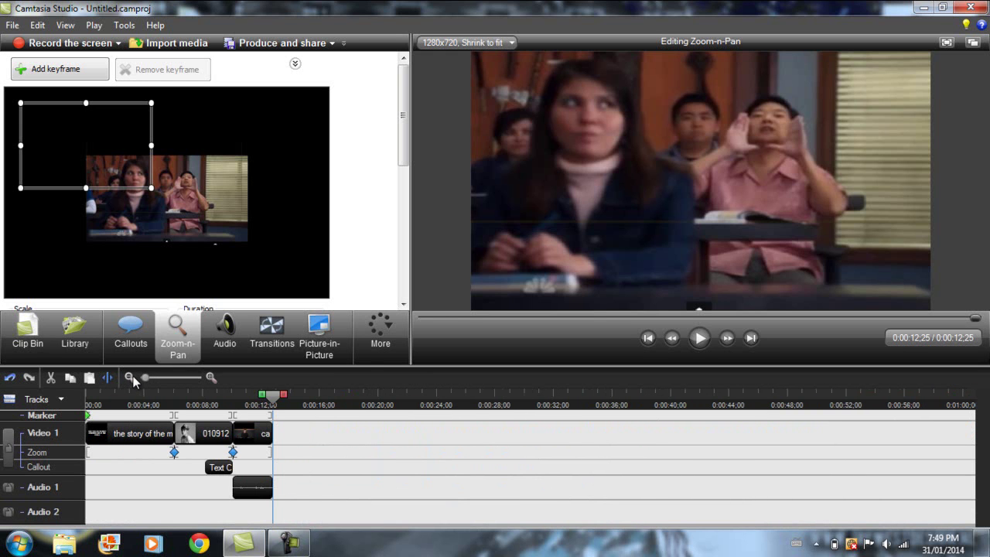
left_click(211, 377)
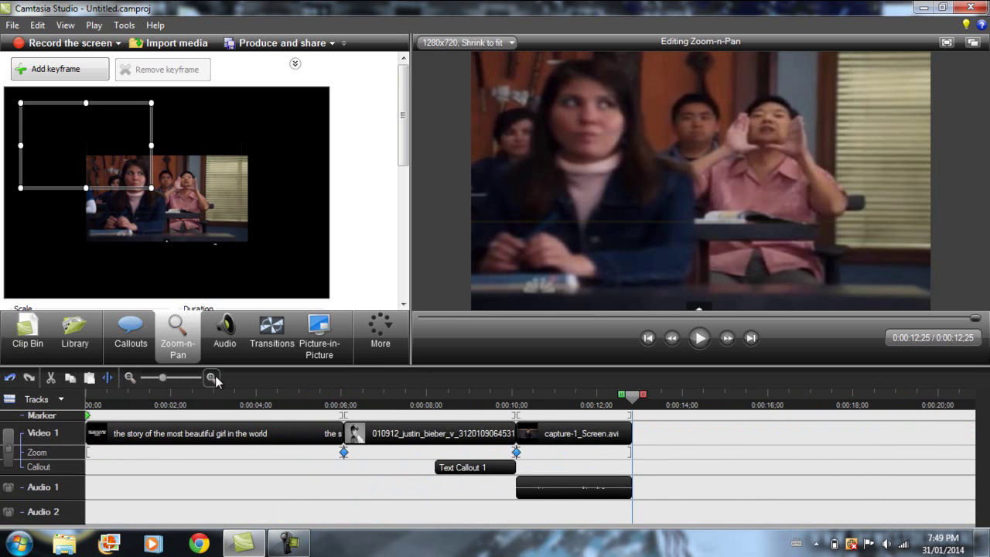
left_click(210, 376)
left_click(211, 376)
left_click(210, 377)
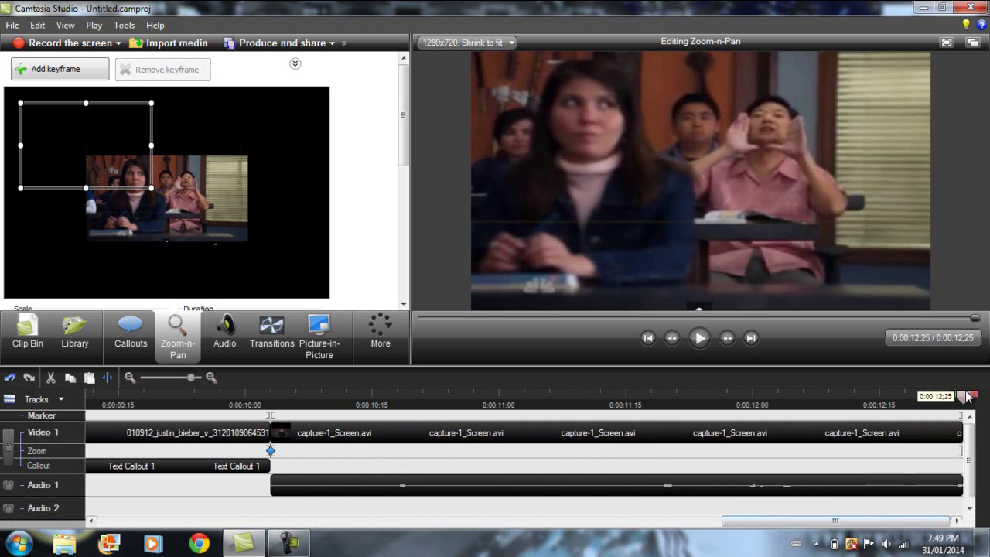
left_click(725, 440)
left_click(449, 436)
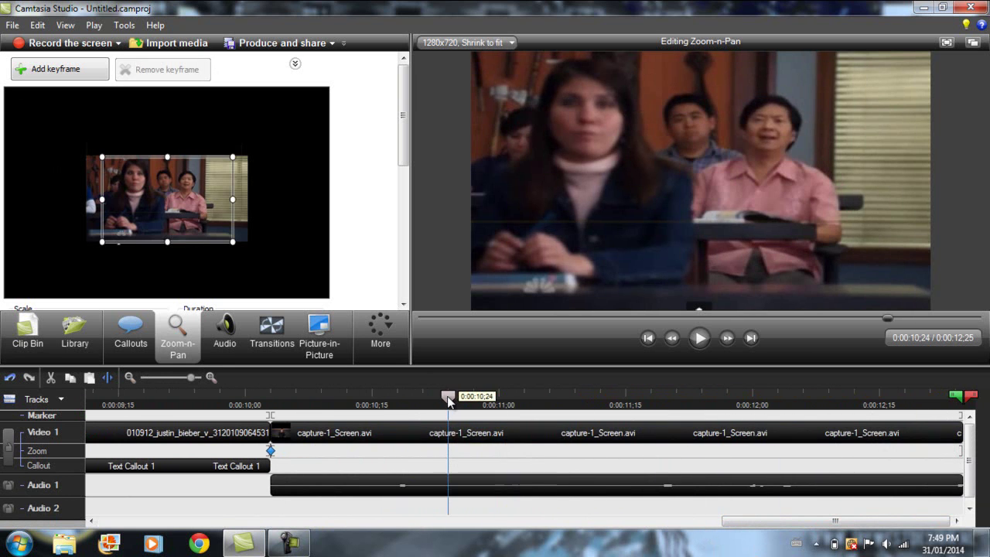
left_click_drag(447, 400, 272, 398)
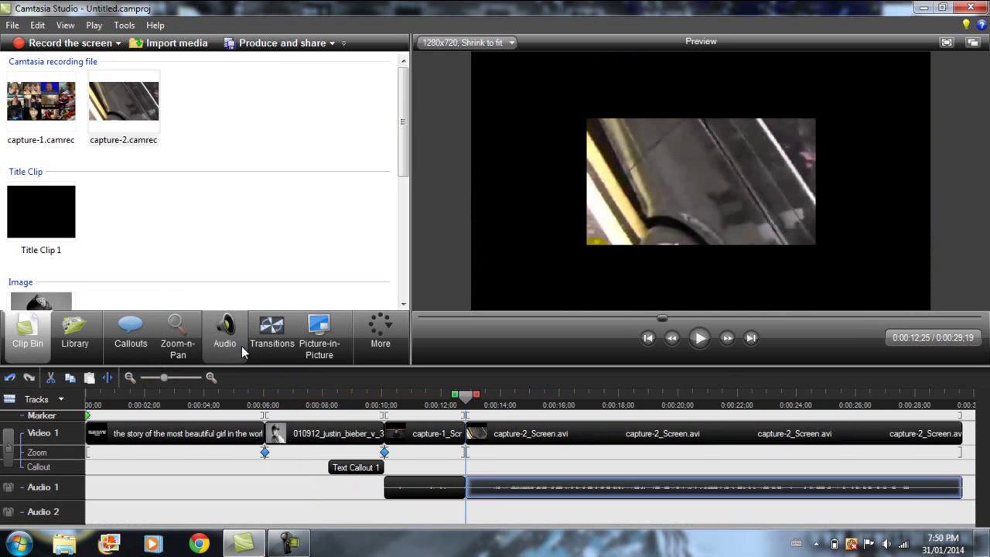
Step: Adjust the volume line on the first section of the capture audio clip
left_click(221, 338)
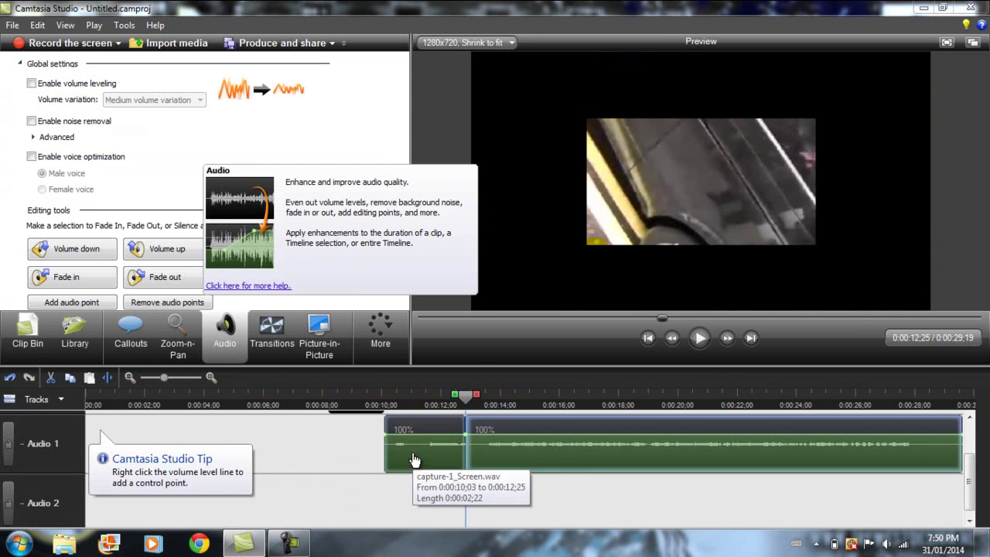
left_click(28, 334)
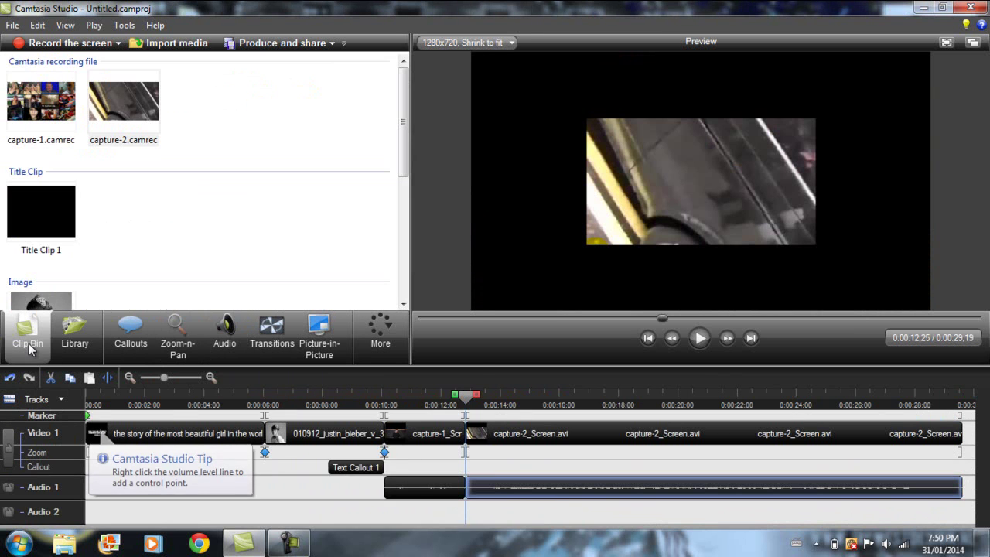
double_click(504, 491)
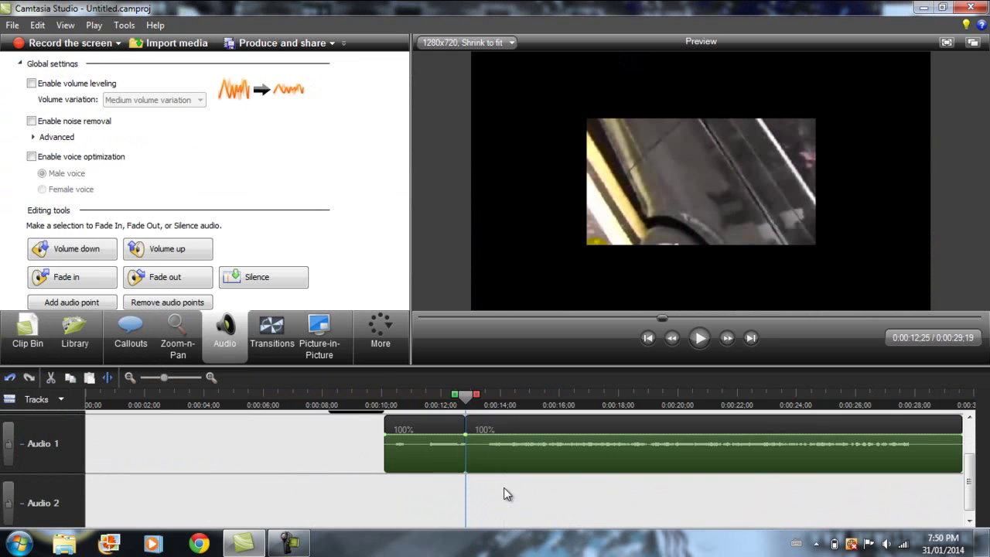
left_click(434, 434)
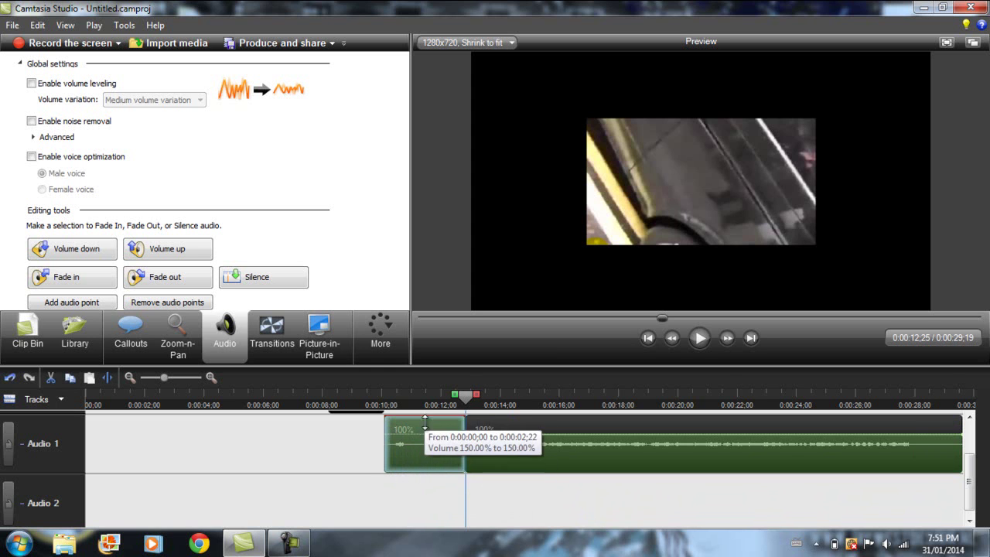
left_click_drag(426, 435, 427, 463)
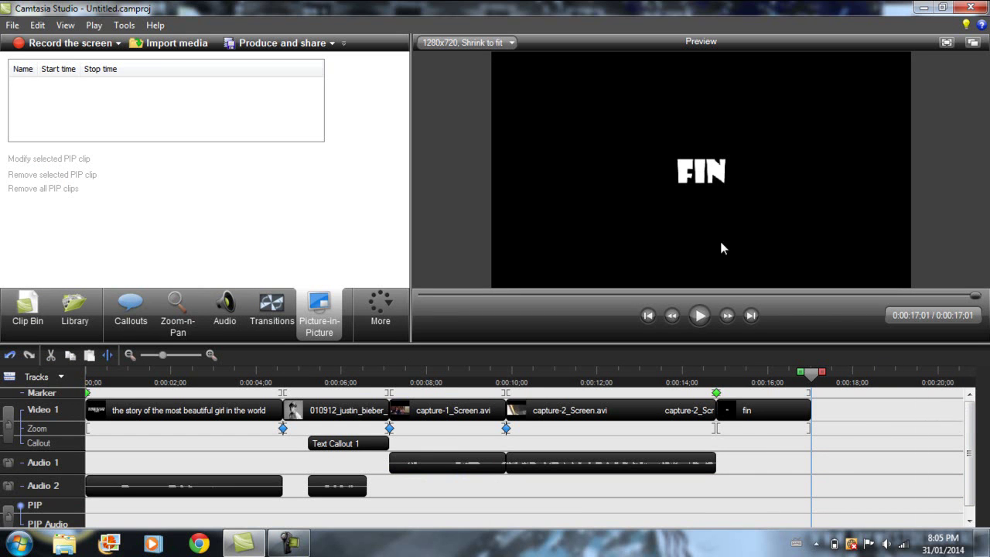
Step: Start Produce and share from the File menu and pick Custom production settings
left_click(13, 25)
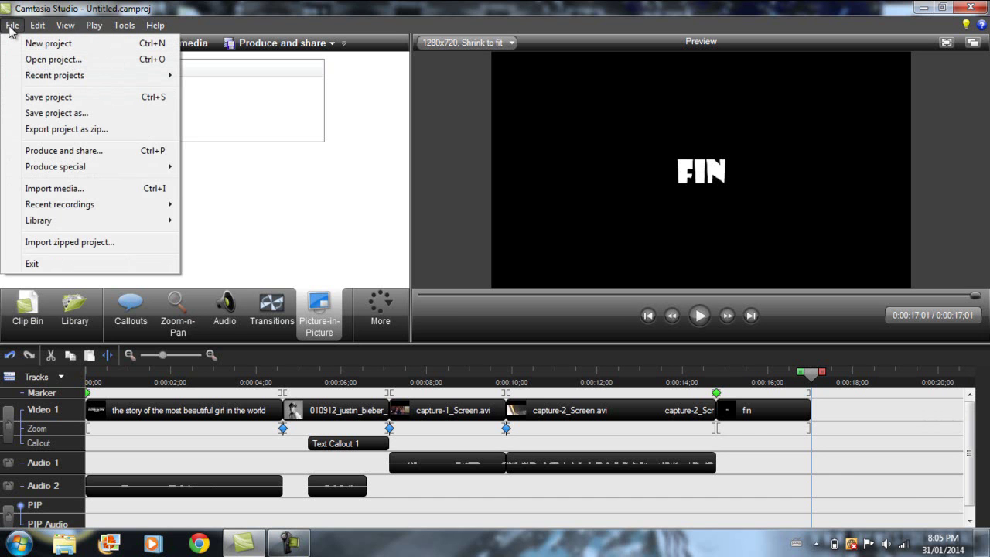
left_click(105, 150)
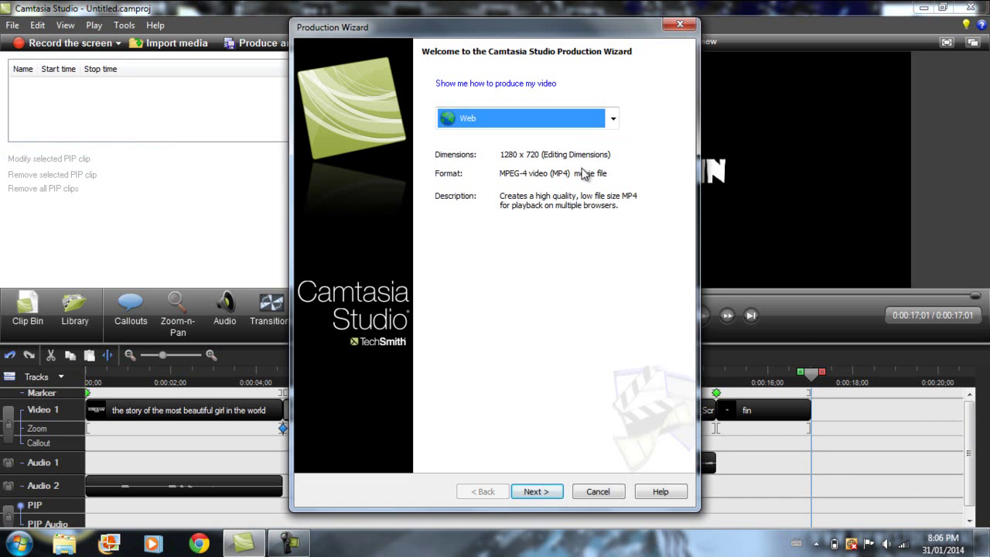
left_click(612, 119)
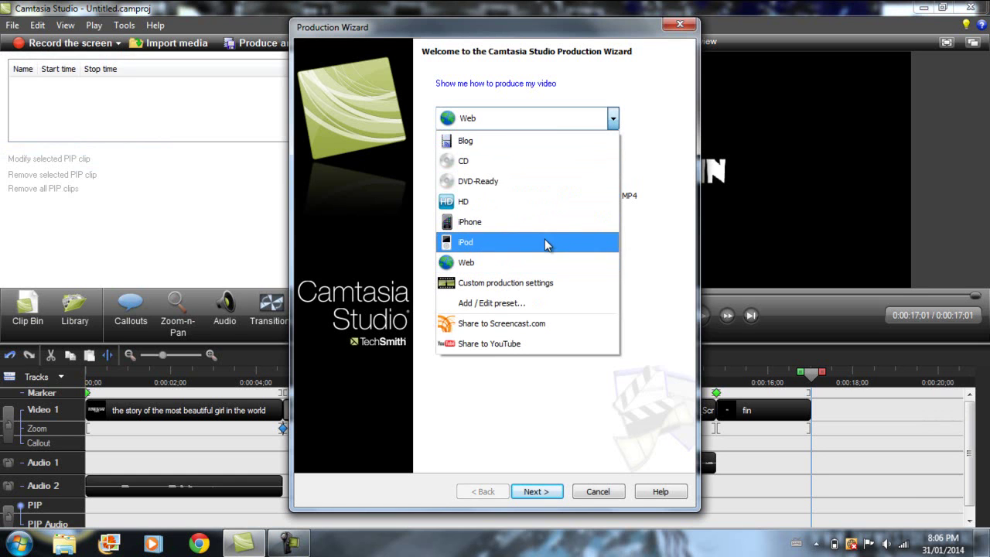
left_click(521, 344)
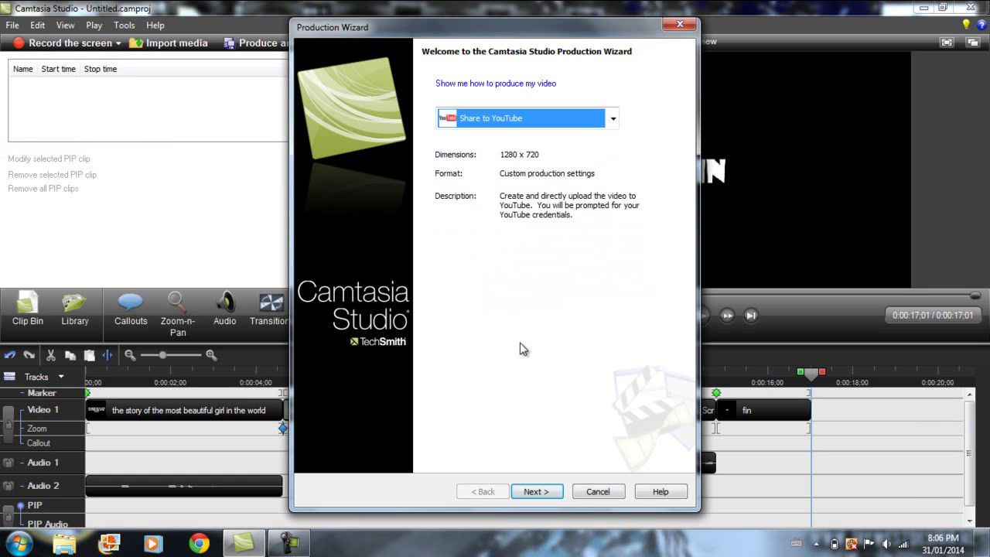
left_click(616, 124)
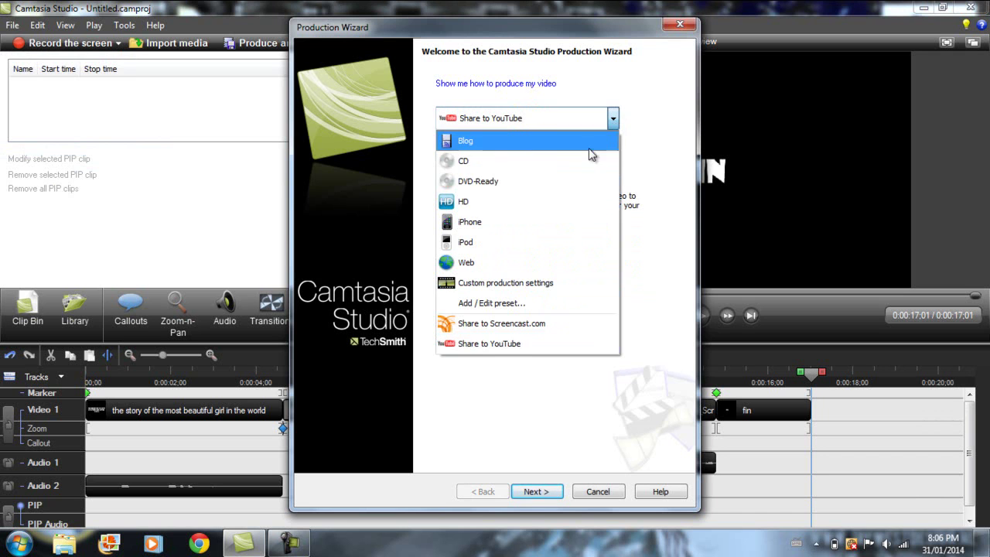
left_click(532, 201)
left_click(565, 124)
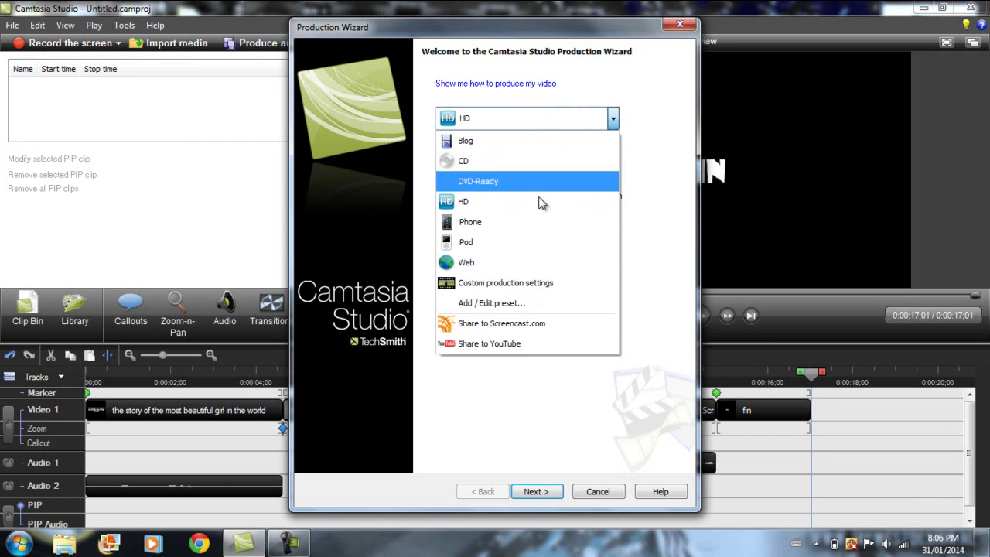
left_click(508, 283)
Step: Choose WMV format and accept the default encoding profile and video size
left_click(537, 491)
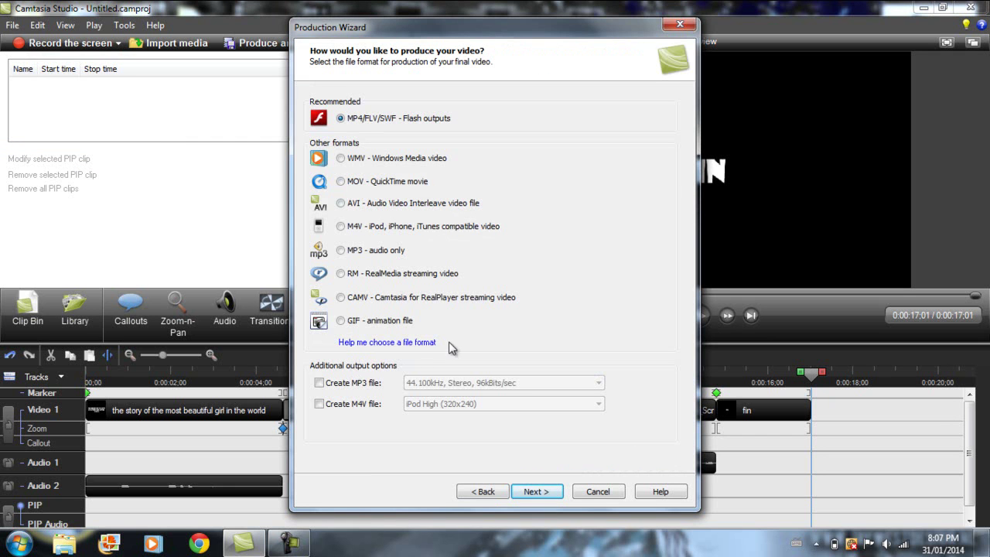
left_click(340, 158)
left_click(549, 492)
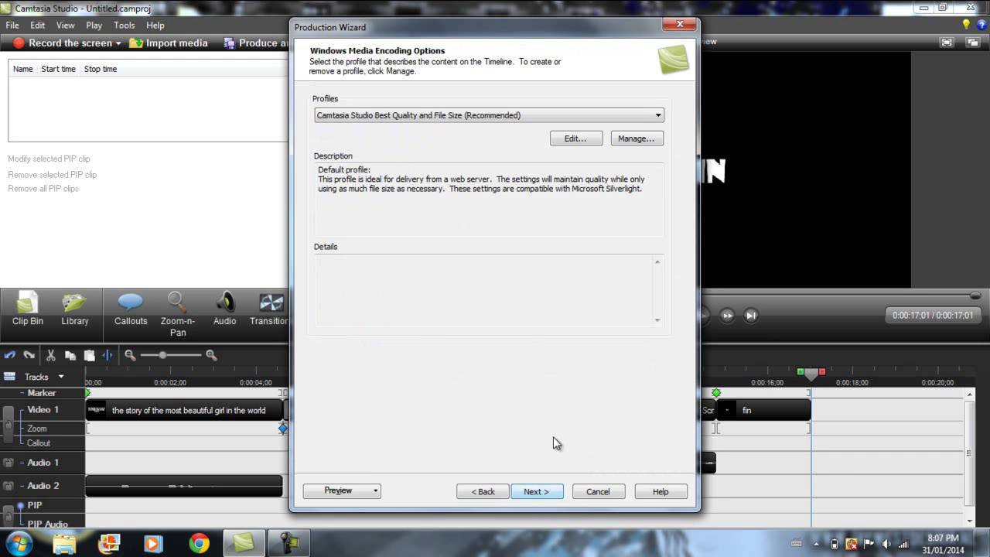
left_click(541, 492)
left_click(540, 492)
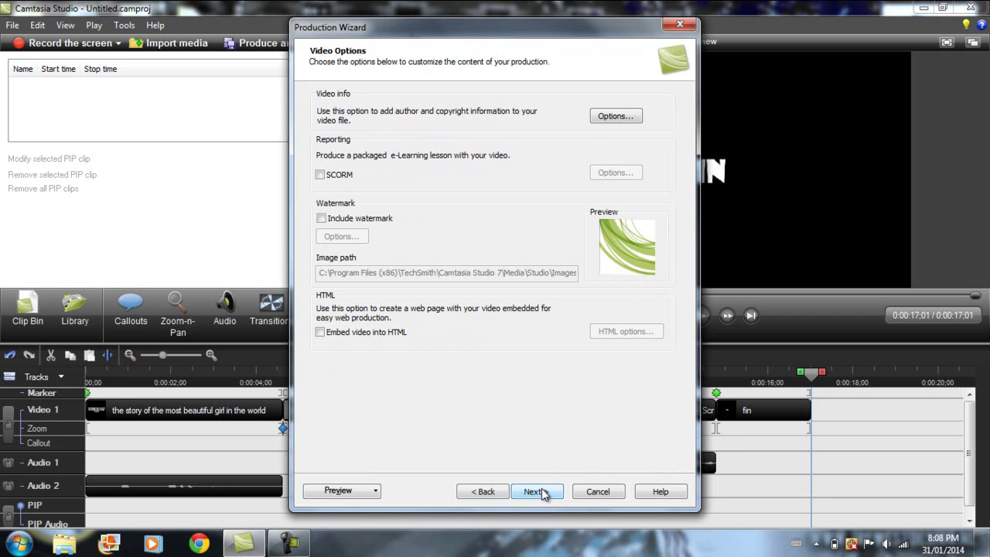
left_click(541, 492)
left_click(542, 492)
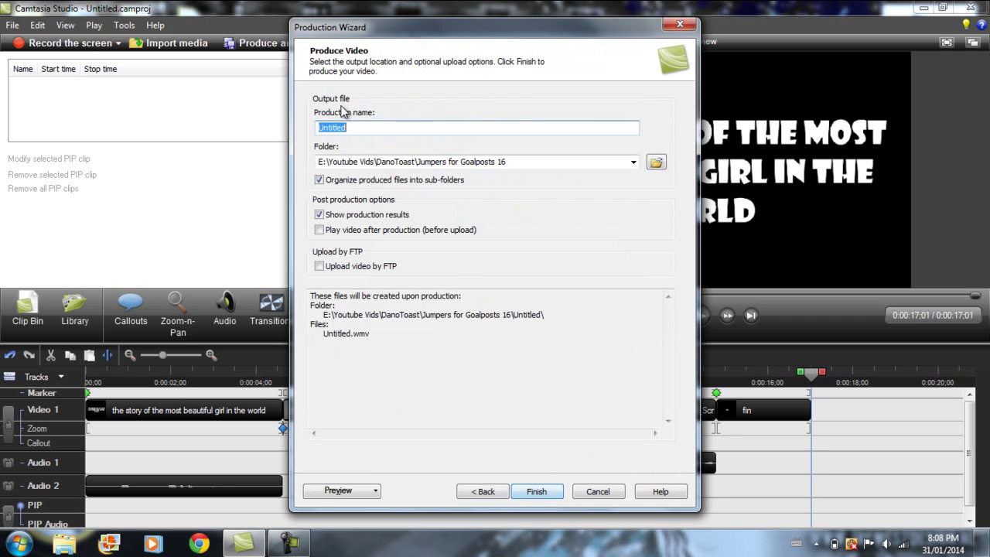
Step: Render the video as How to Edit #1.wmv and close the production results
left_click(656, 162)
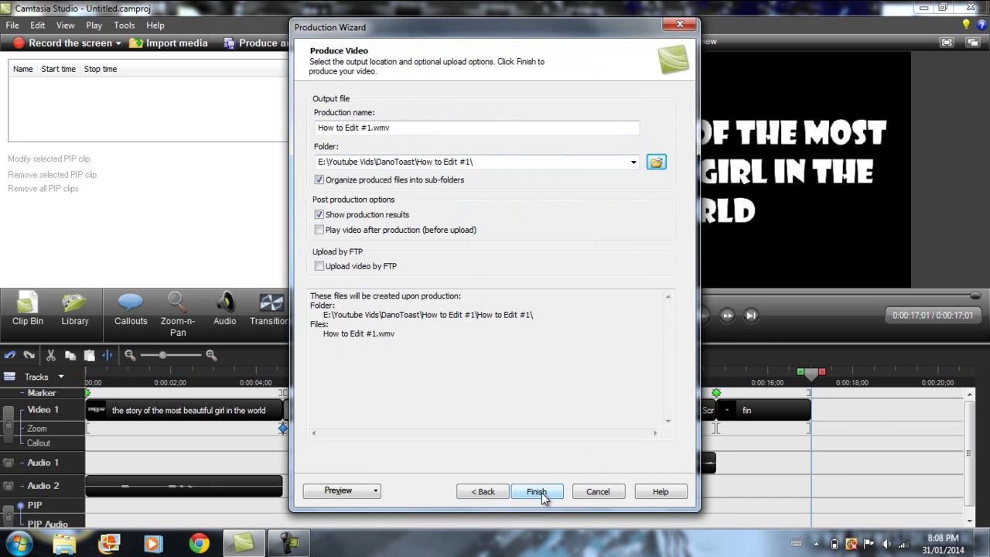
left_click(538, 491)
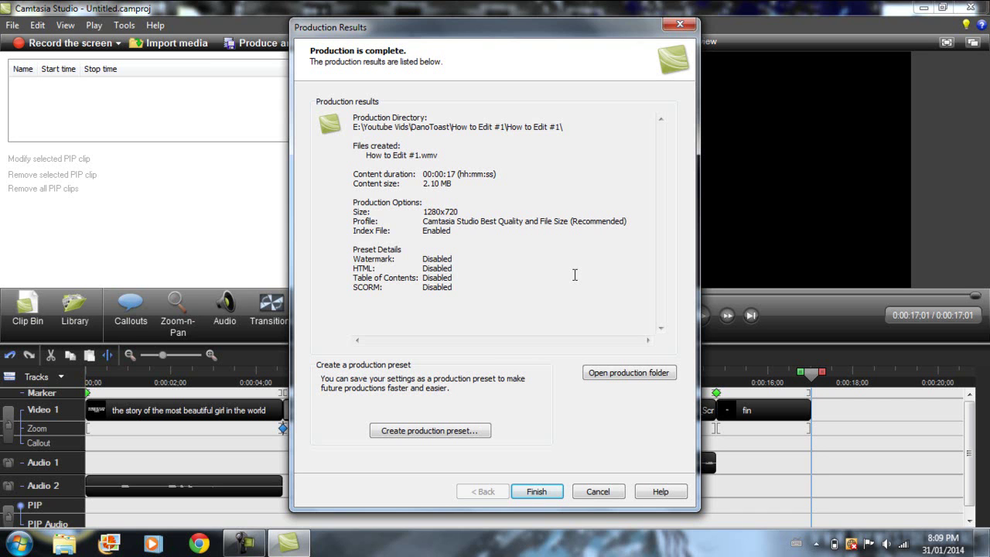
left_click_drag(440, 182, 456, 173)
left_click(433, 169)
left_click(537, 492)
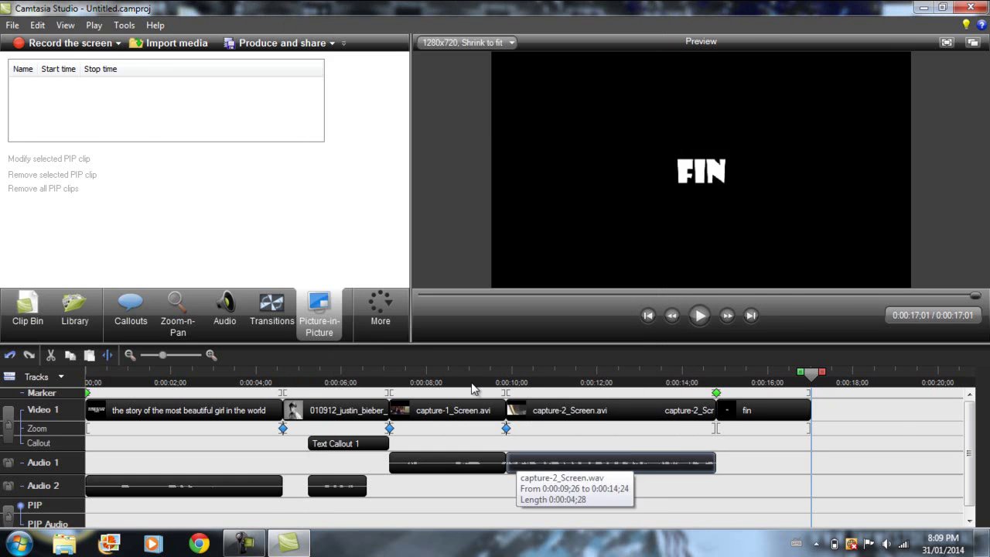